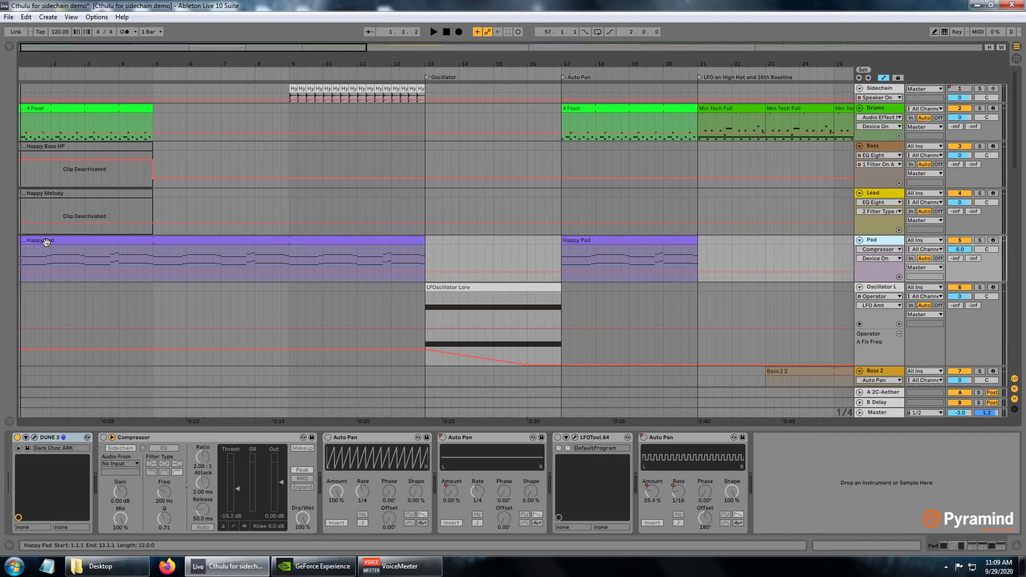
- Turn on the Pad track's Compressor and choose Drums as its sidechain audio source
key(space)
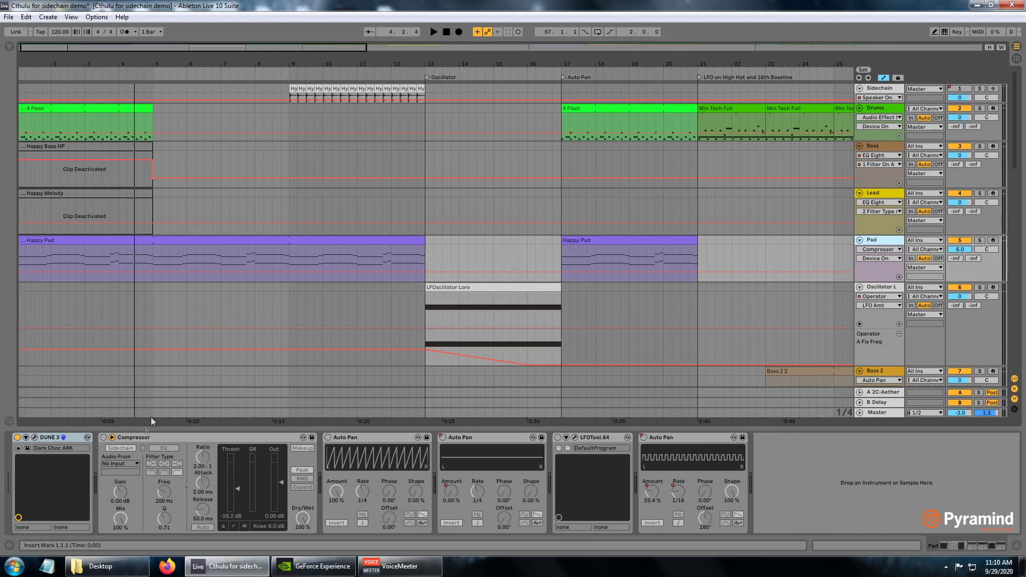
click(112, 438)
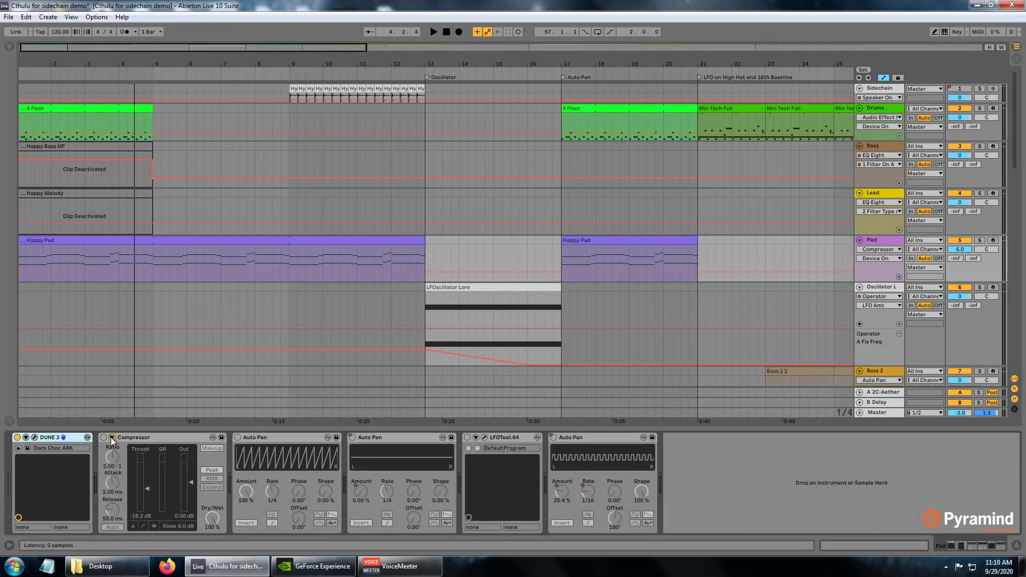
click(111, 438)
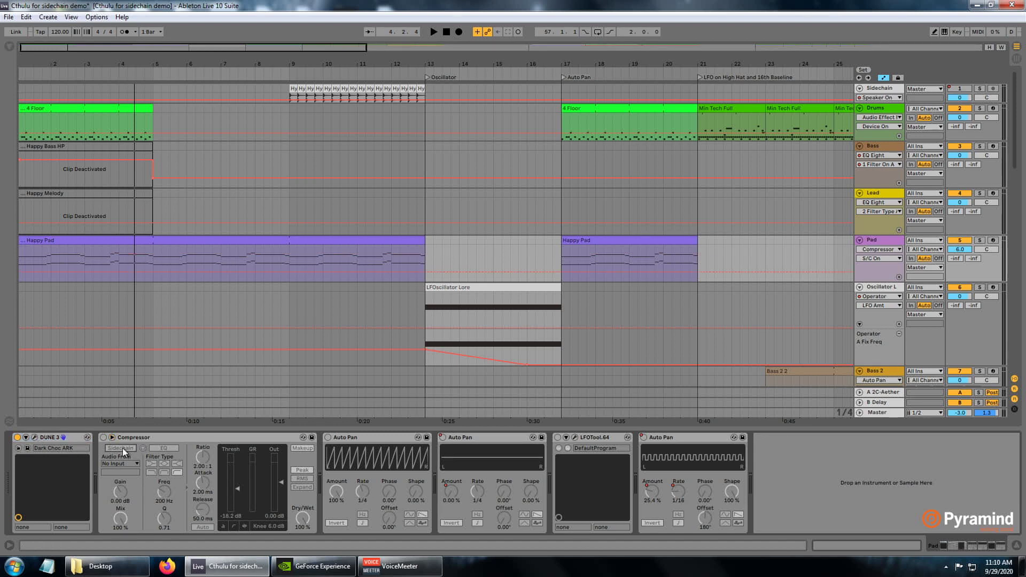
click(103, 437)
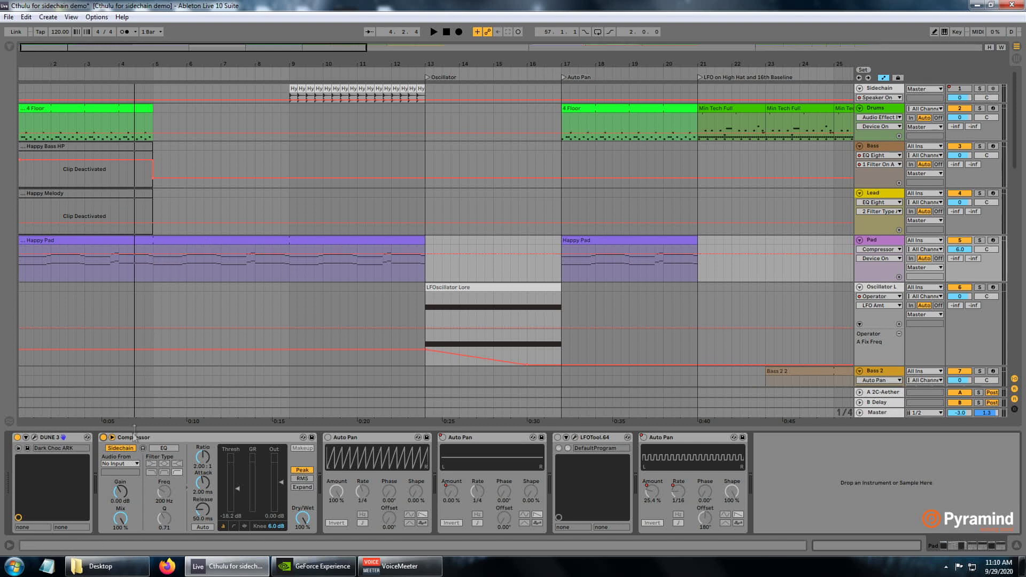
click(127, 464)
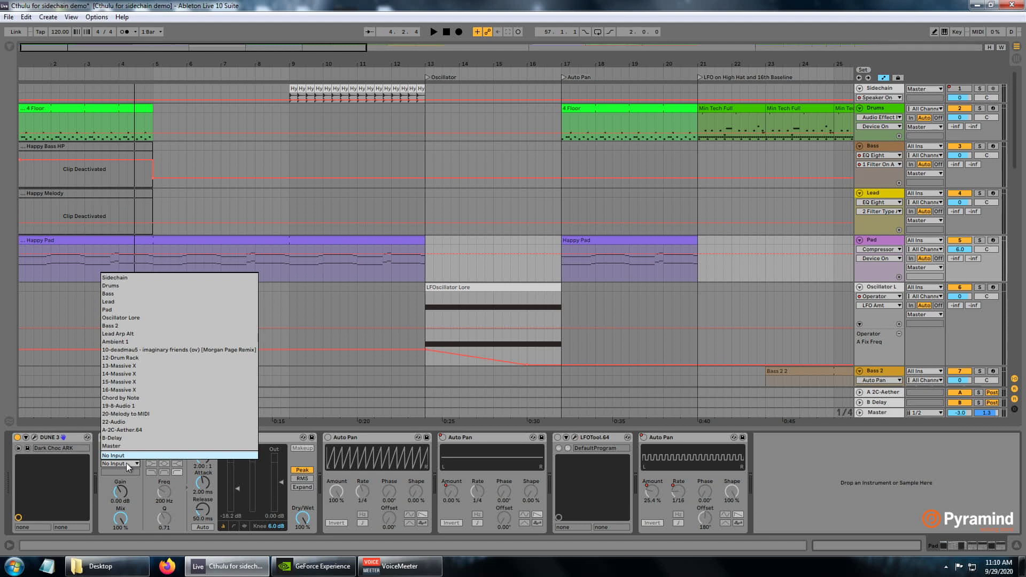
click(116, 287)
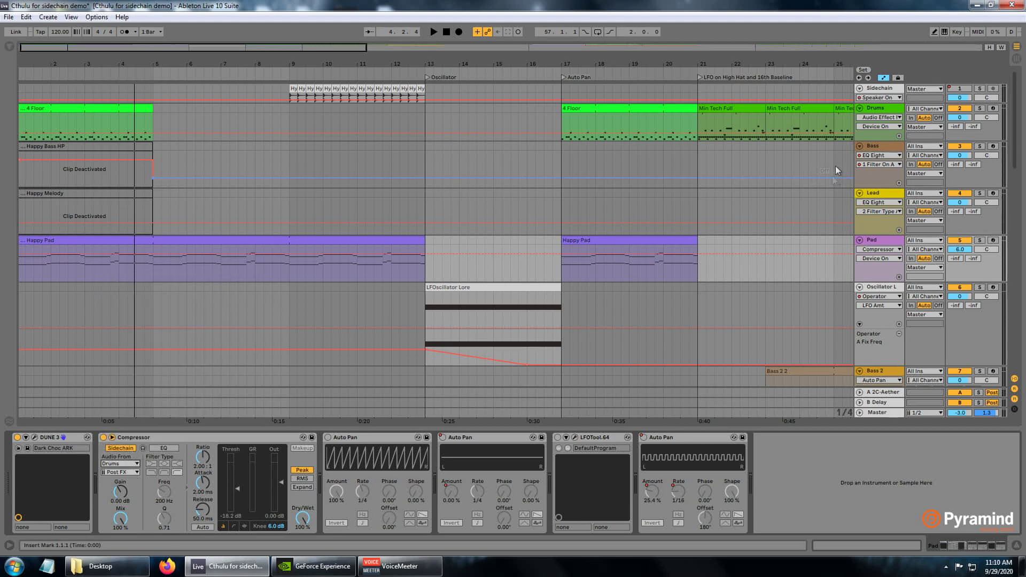
- Check the Drums track's Drum Rack, and set the Pad Compressor's sidechain tap to Drum Rack | Kick 2.64 | Post FX
click(872, 108)
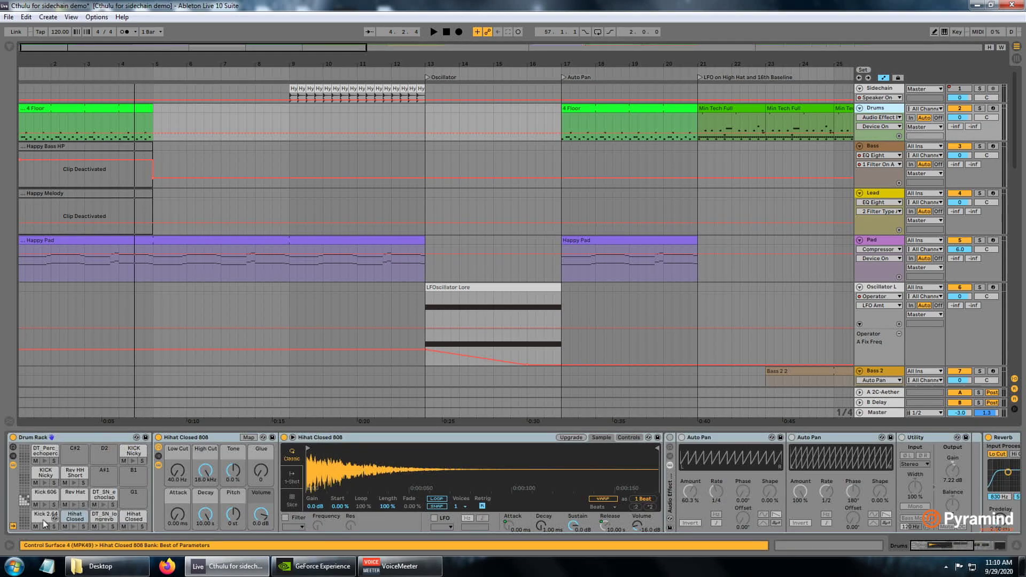
click(880, 245)
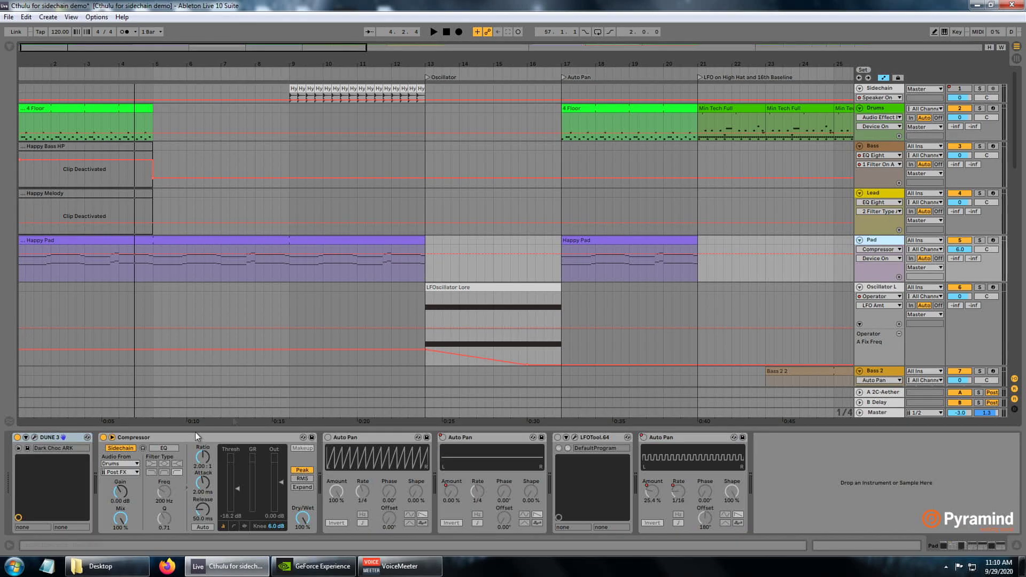
click(123, 472)
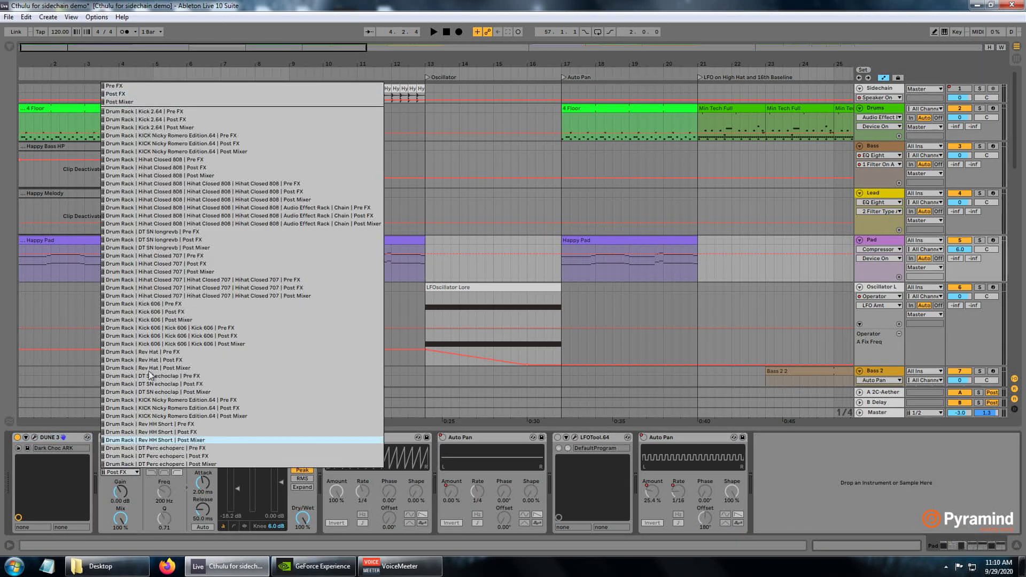
click(130, 120)
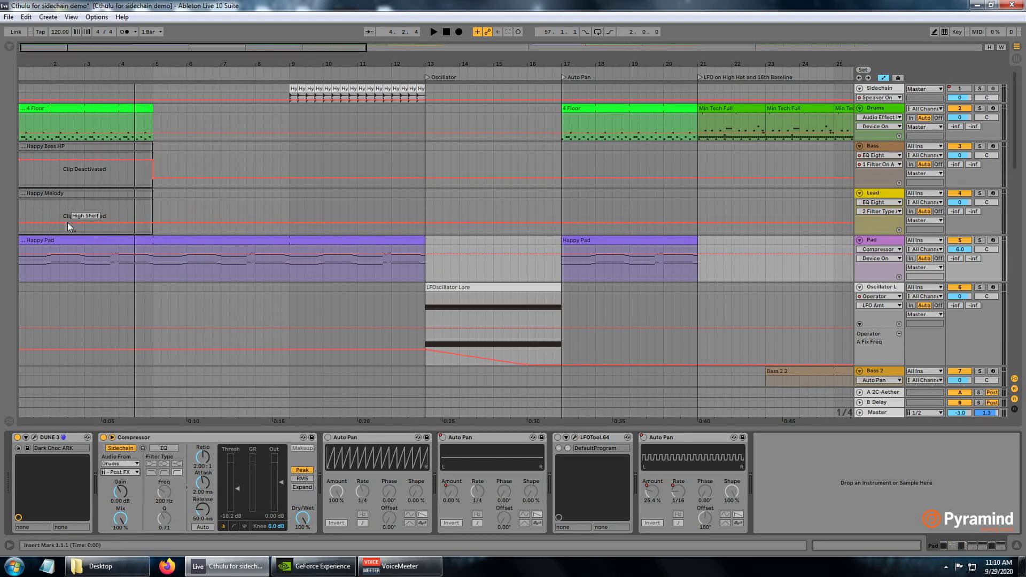
- Play the arrangement from bar 1 with the Pad's devices shown to audition the kick-driven sidechain compression
click(23, 178)
key(space)
click(876, 241)
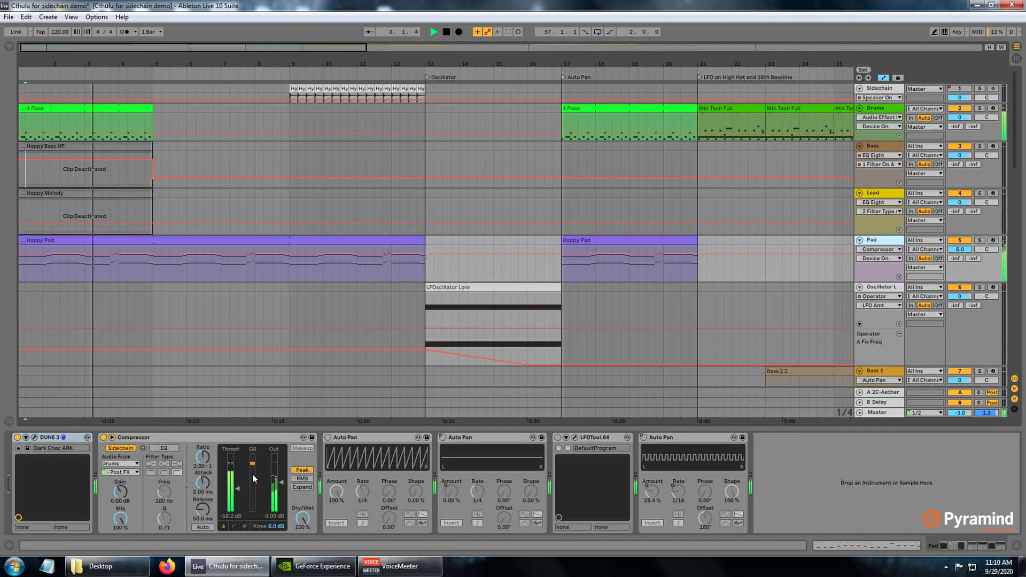
key(space)
- Play the Pad from bar 5, where the drum clip ends, and place the insert marker at bar 6
click(24, 273)
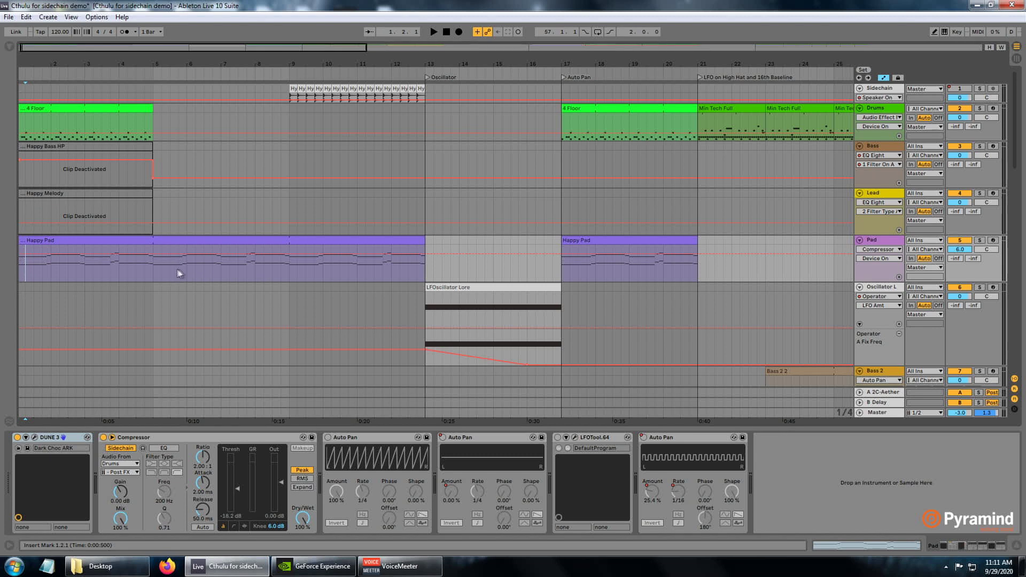
click(153, 271)
key(space)
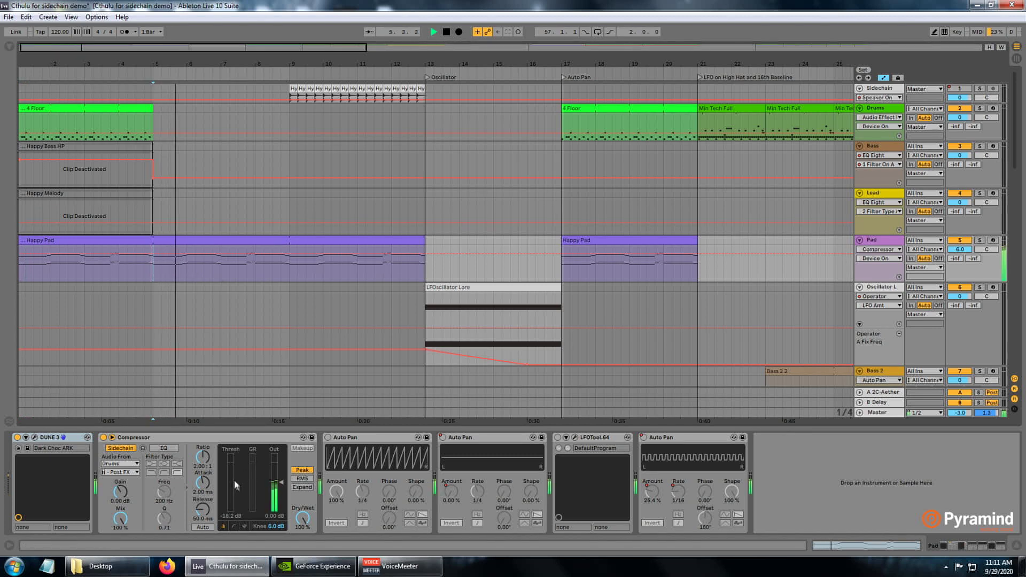
key(space)
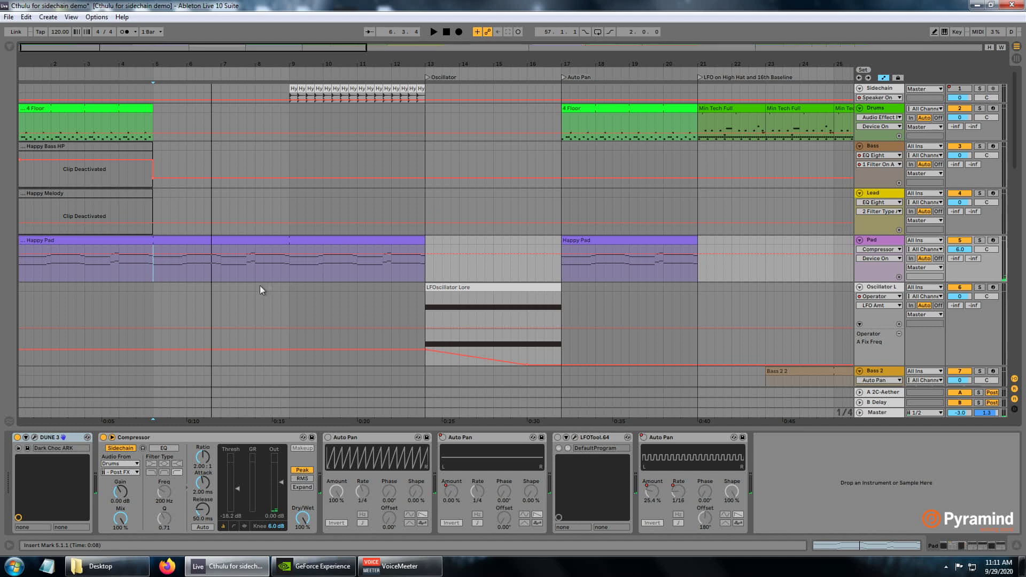
click(235, 239)
click(187, 267)
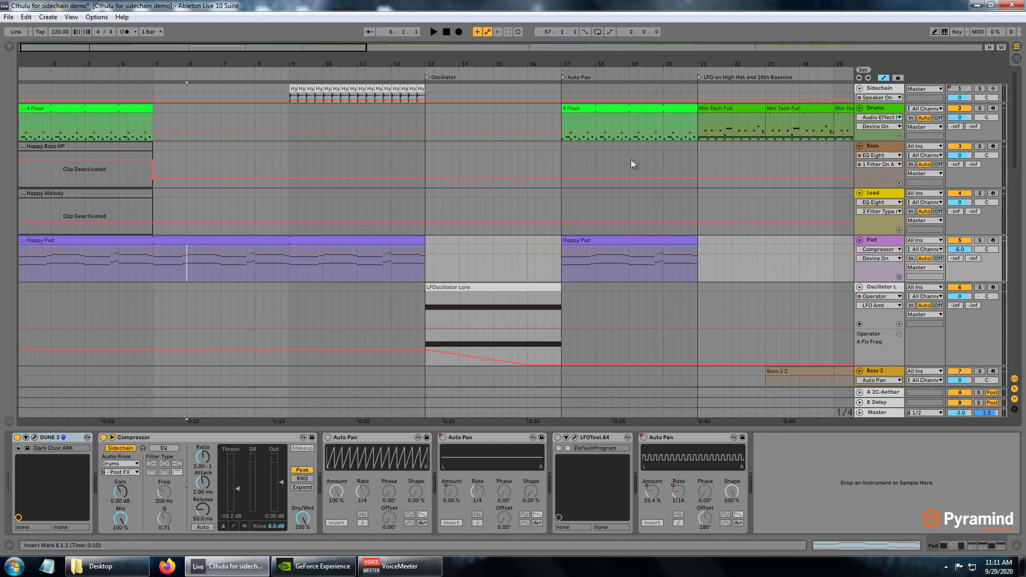
- Inspect the kick clips on the Sidechain track and set the Pad Compressor's sidechain source to Sidechain
click(881, 90)
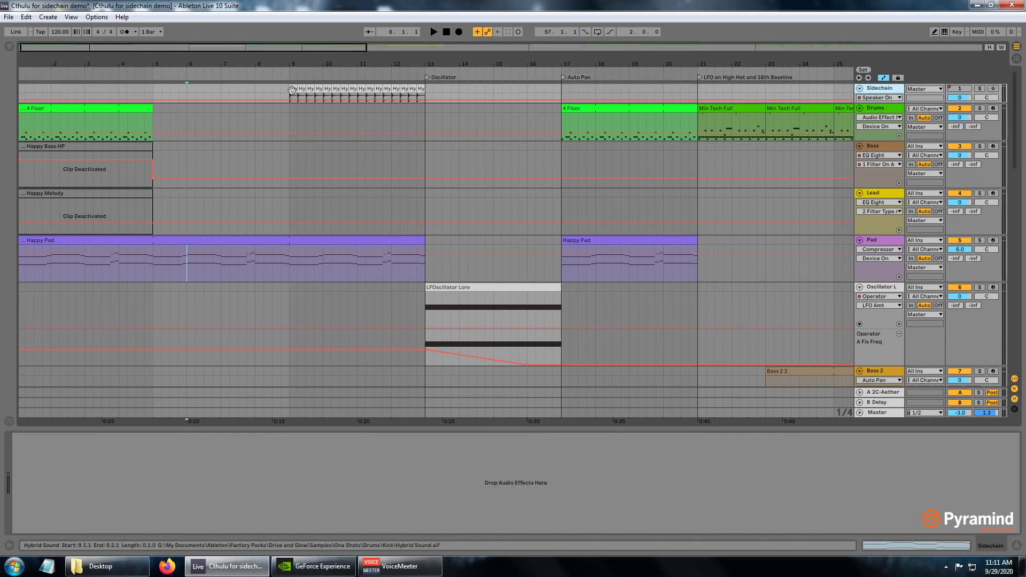
drag(306, 65, 452, 56)
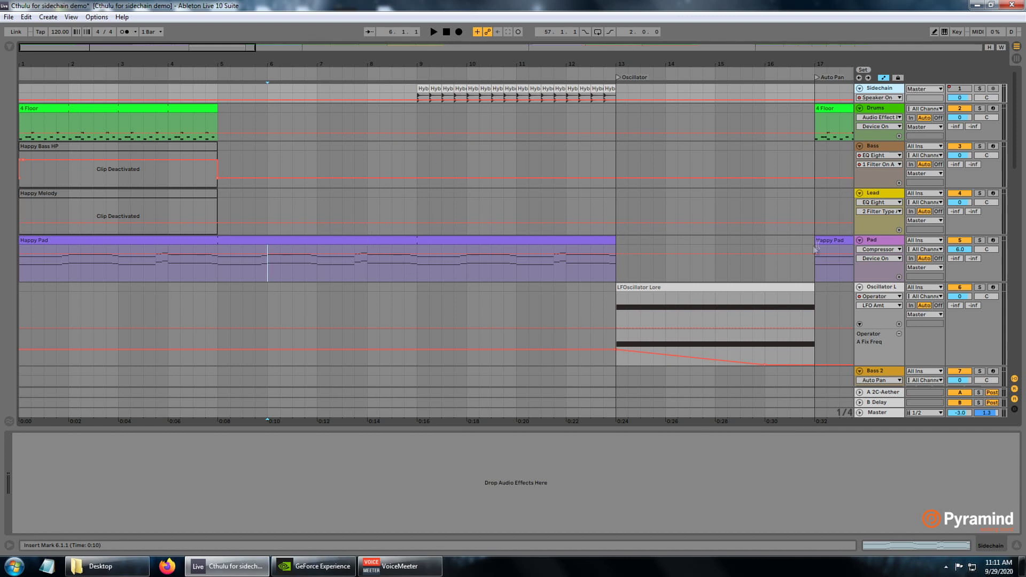
click(885, 242)
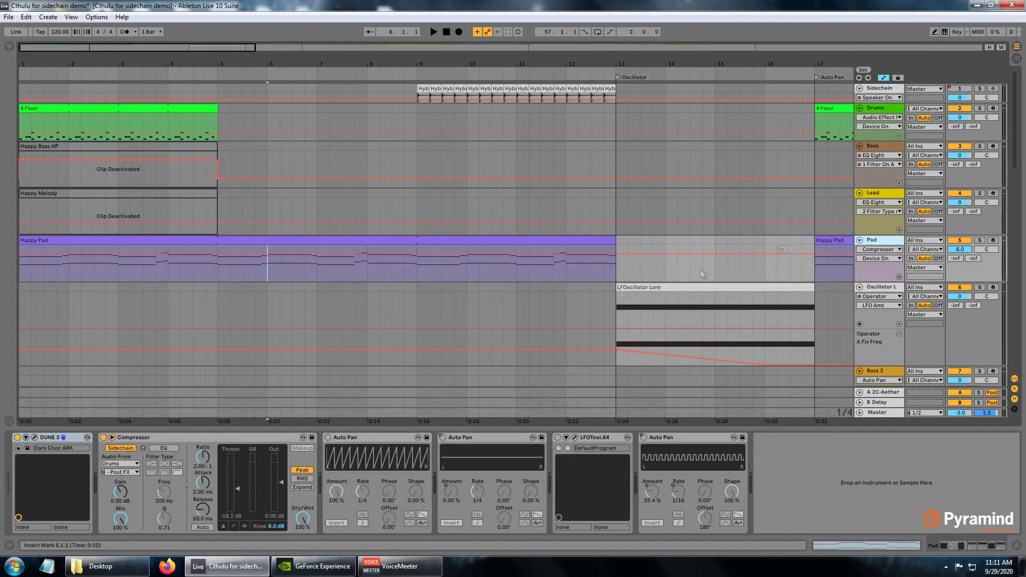
click(122, 464)
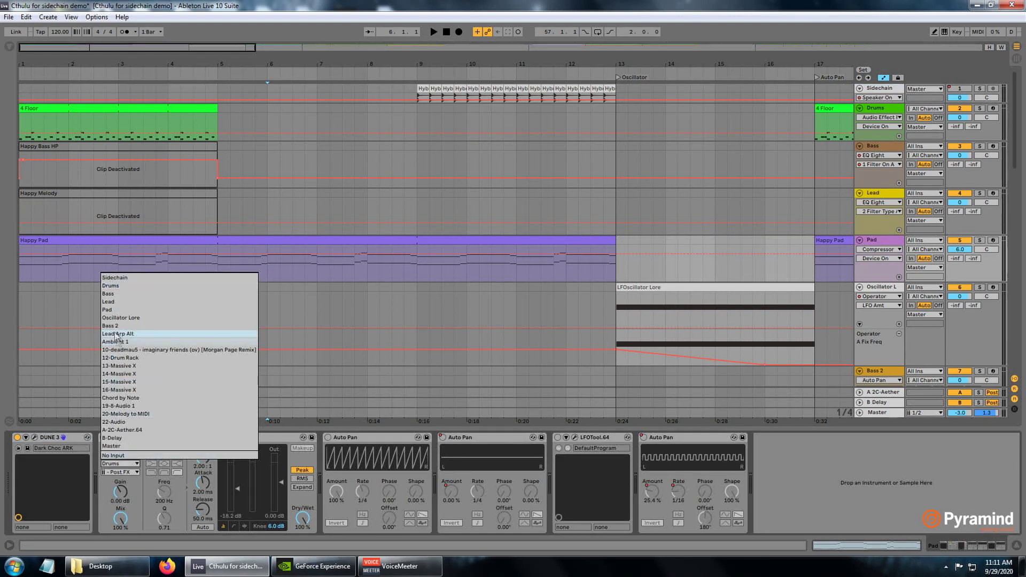
click(119, 278)
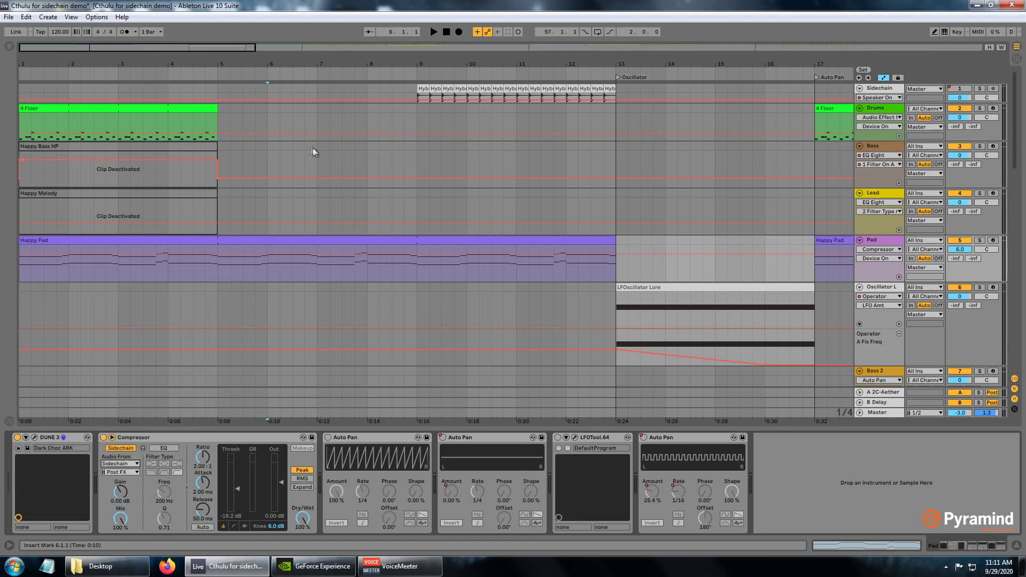
- Play from bar 8 into the Sidechain track's kick clips, watching the Pad's Compressor
click(367, 147)
key(space)
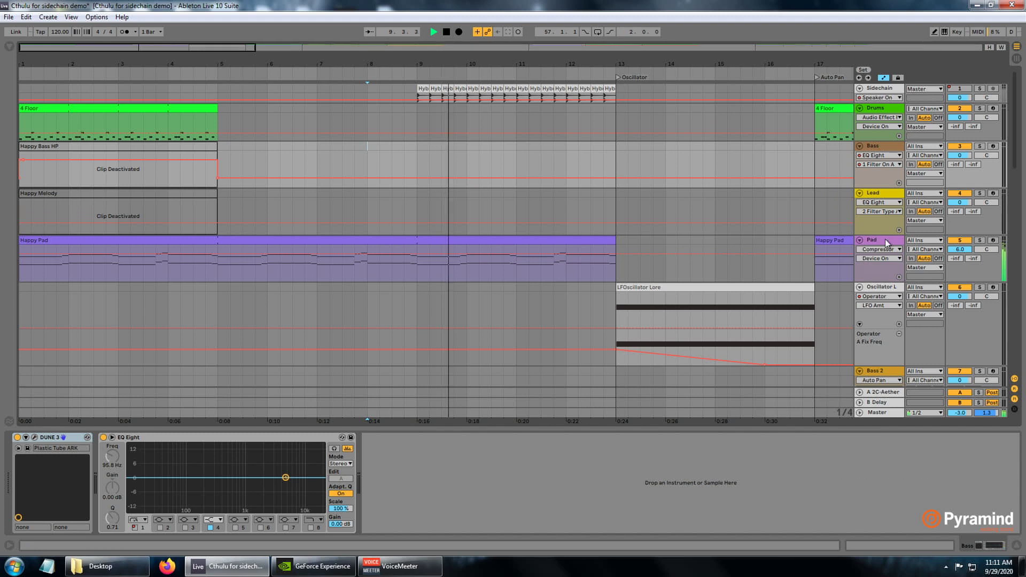
click(780, 262)
key(space)
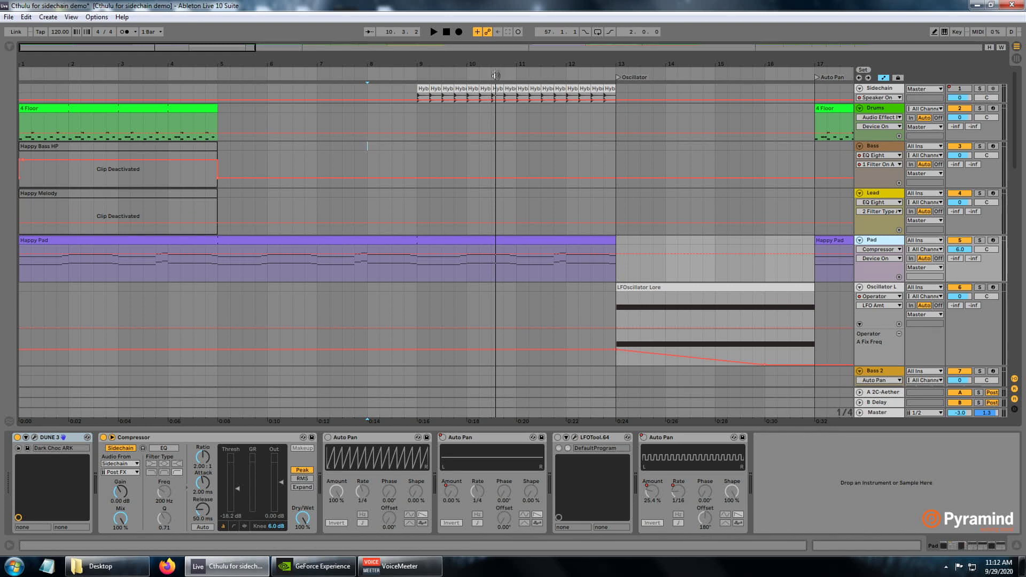
- Show the Operator device of the LFOscillator Lore clip and play the clip from bar 13
drag(498, 62, 316, 46)
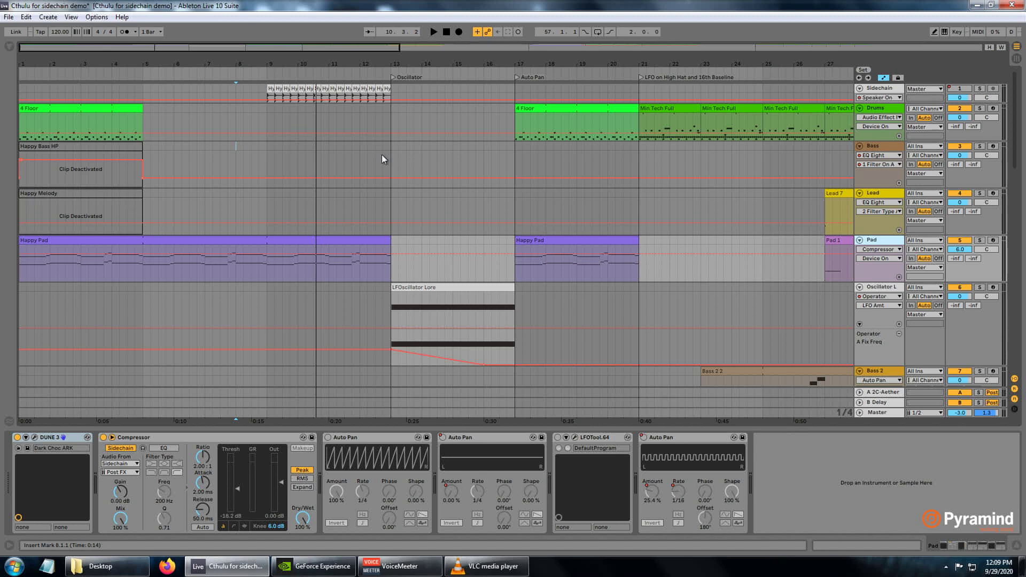
click(431, 309)
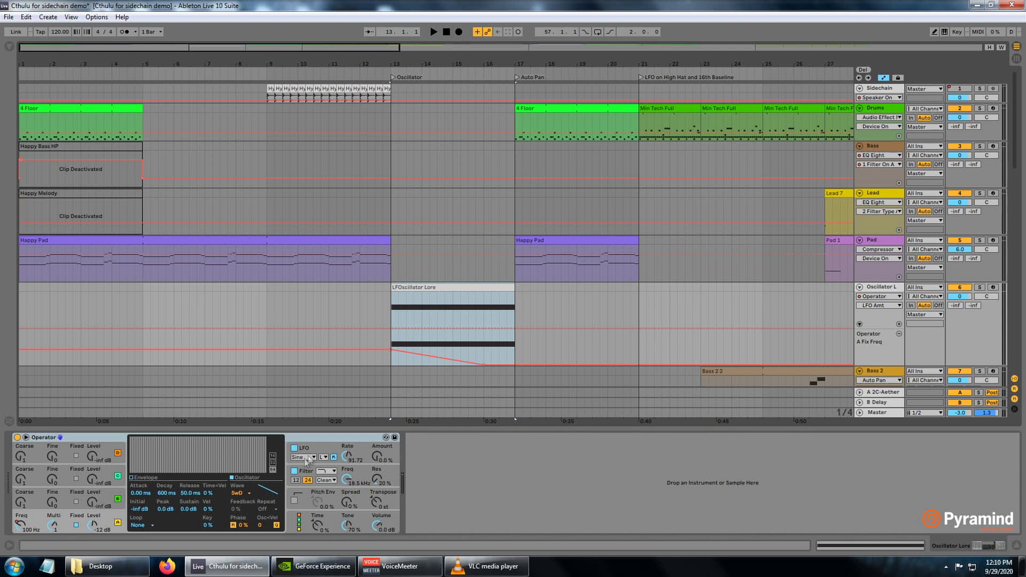
click(387, 321)
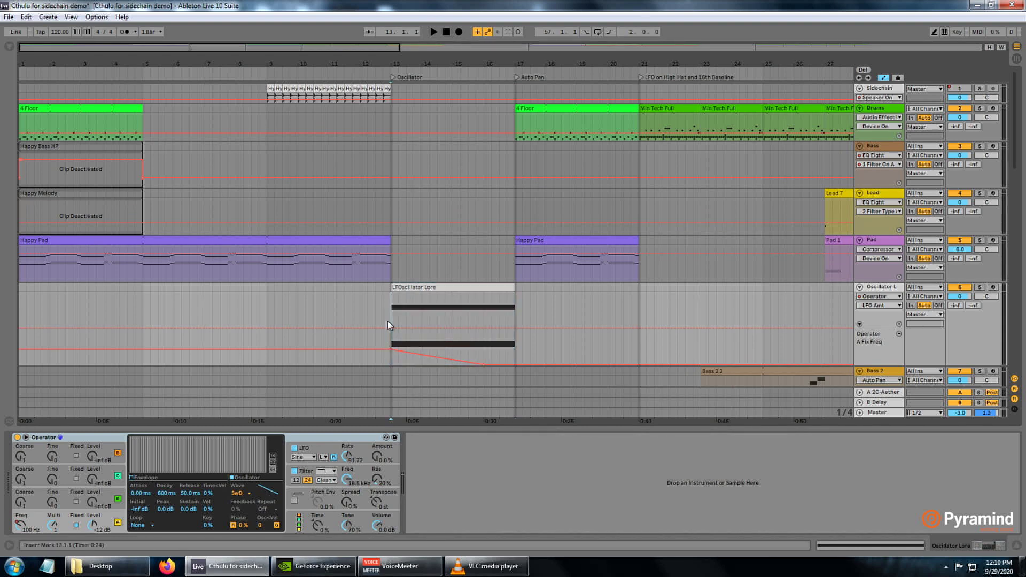
key(space)
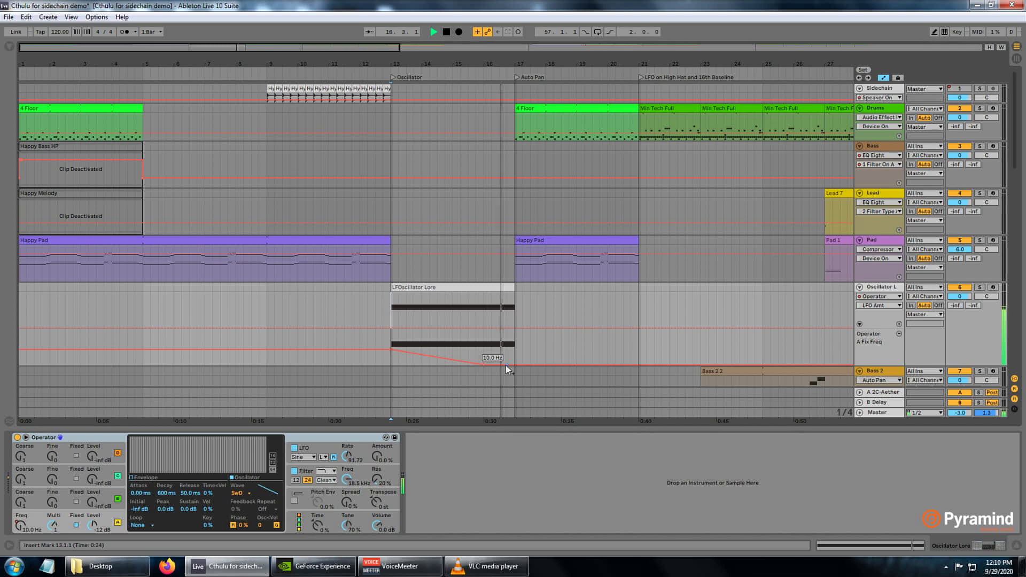
key(space)
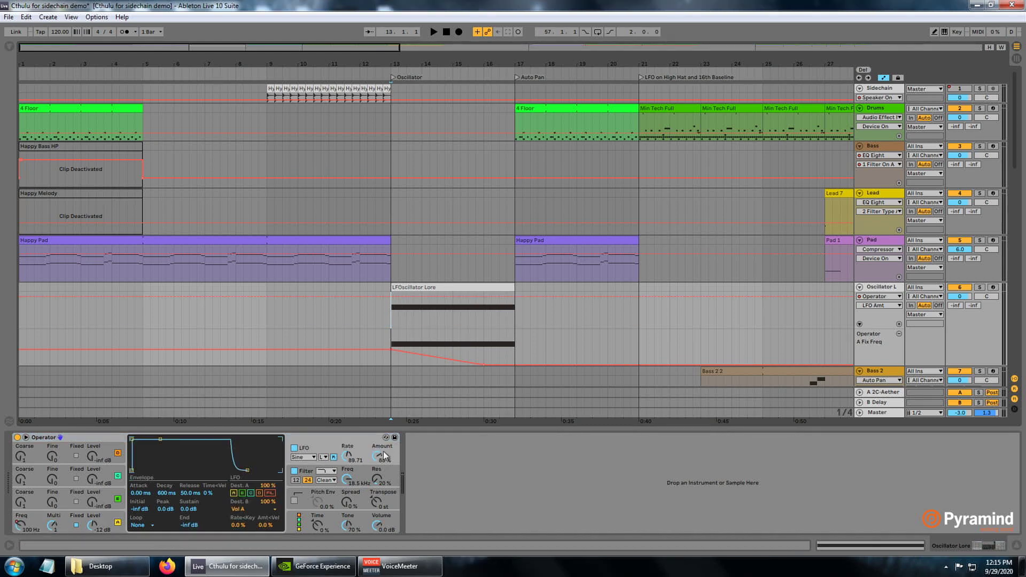
- Set Operator's LFO amount to 73% and rate to 86.32, auditioning the LFOscillator Lore clip from bar 13
drag(377, 456, 377, 458)
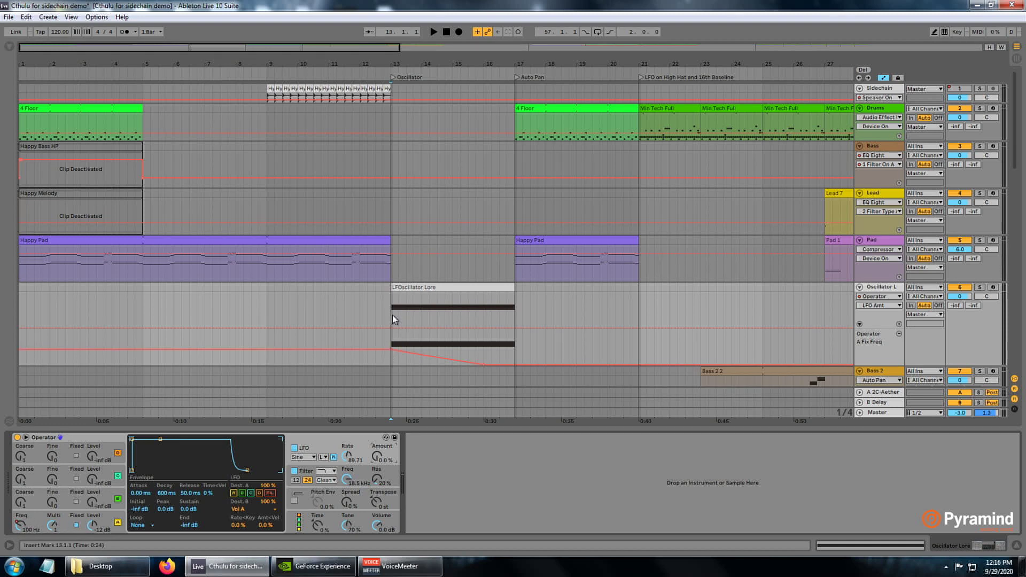
key(space)
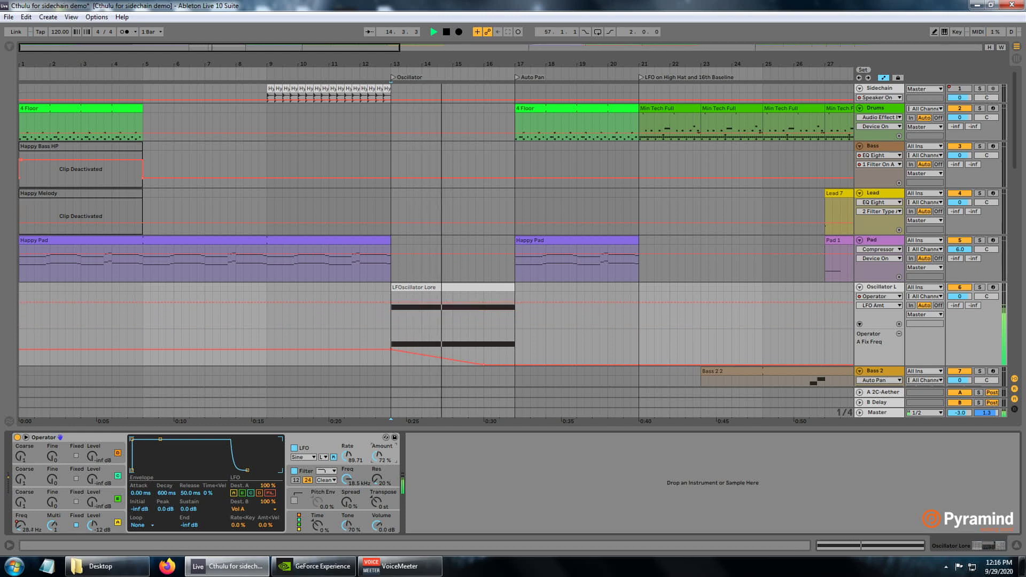
key(space)
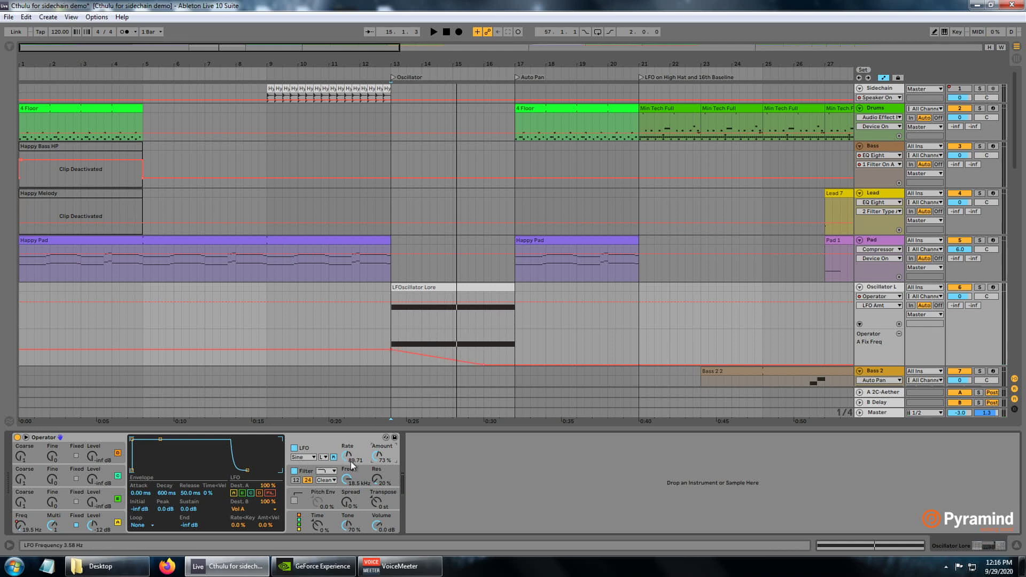
drag(350, 460, 350, 416)
drag(348, 456, 347, 461)
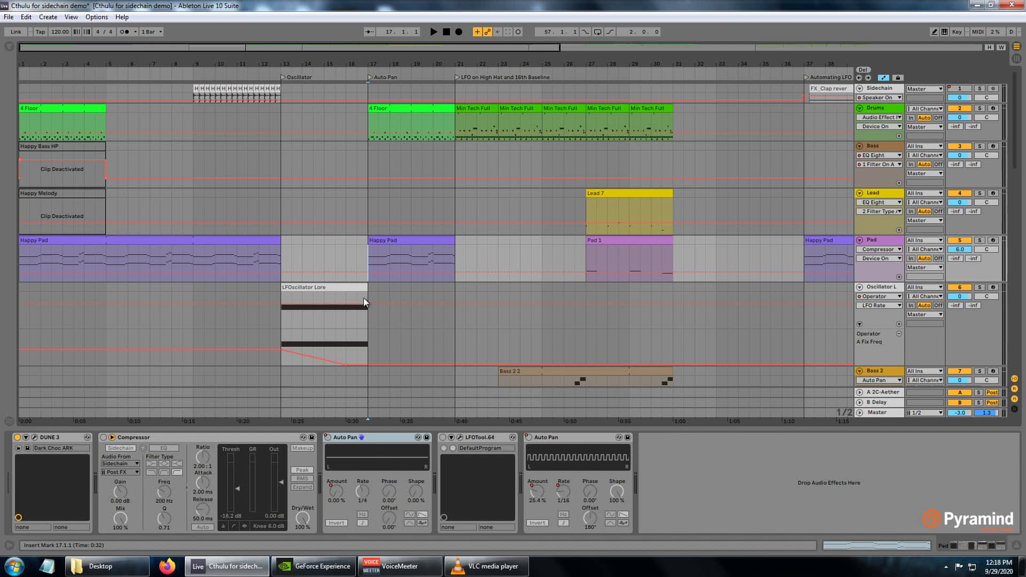
- Place the insert marker at bar 17 and show the browser's Audio Effects list alongside the Auto Pan section
click(336, 314)
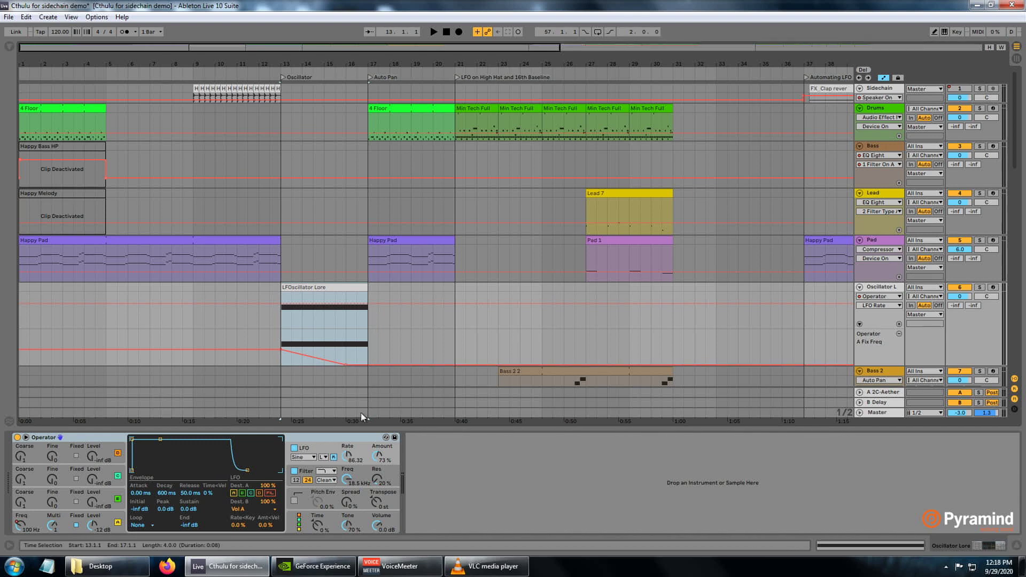
click(368, 295)
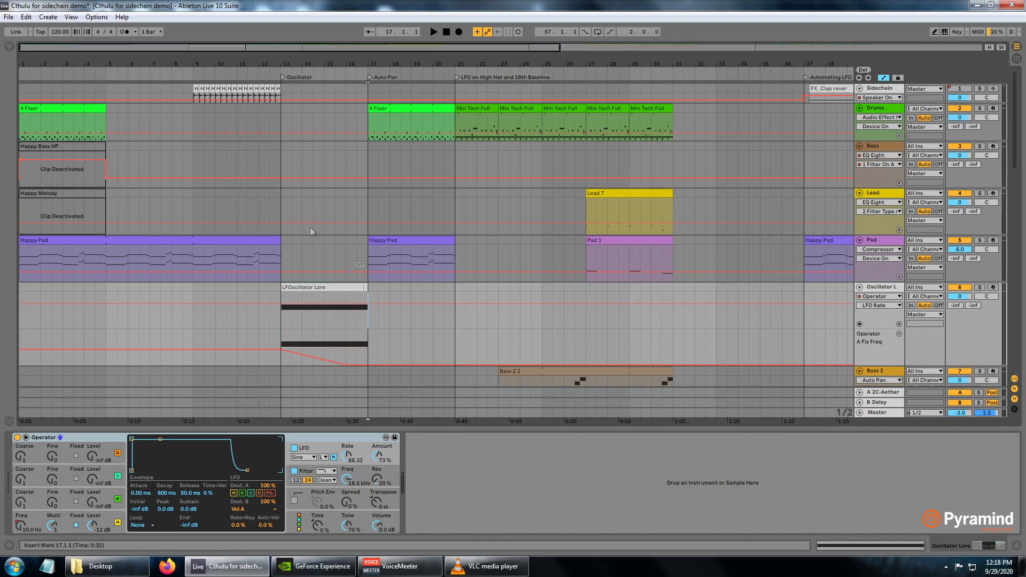
click(8, 48)
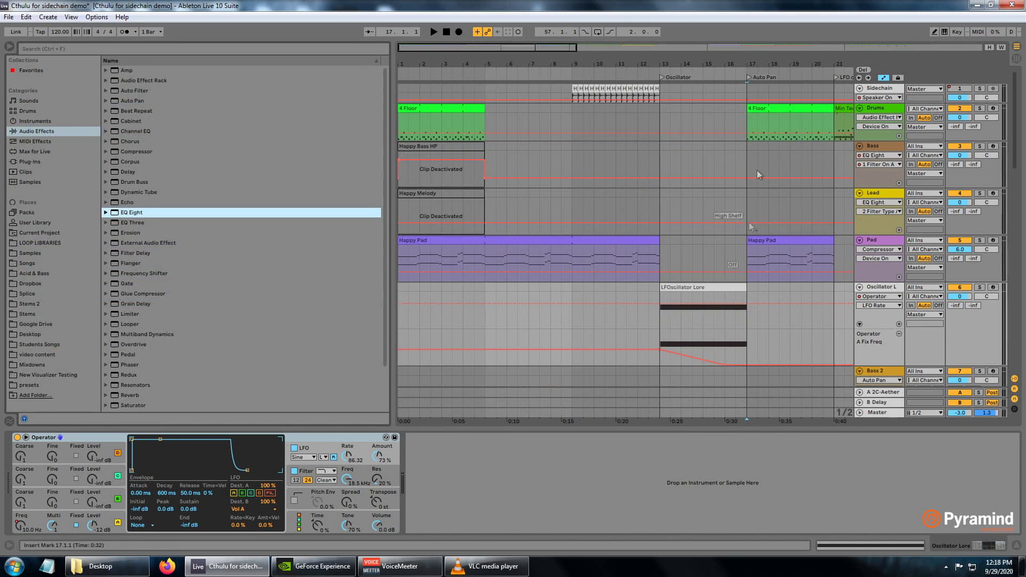
drag(792, 63, 641, 62)
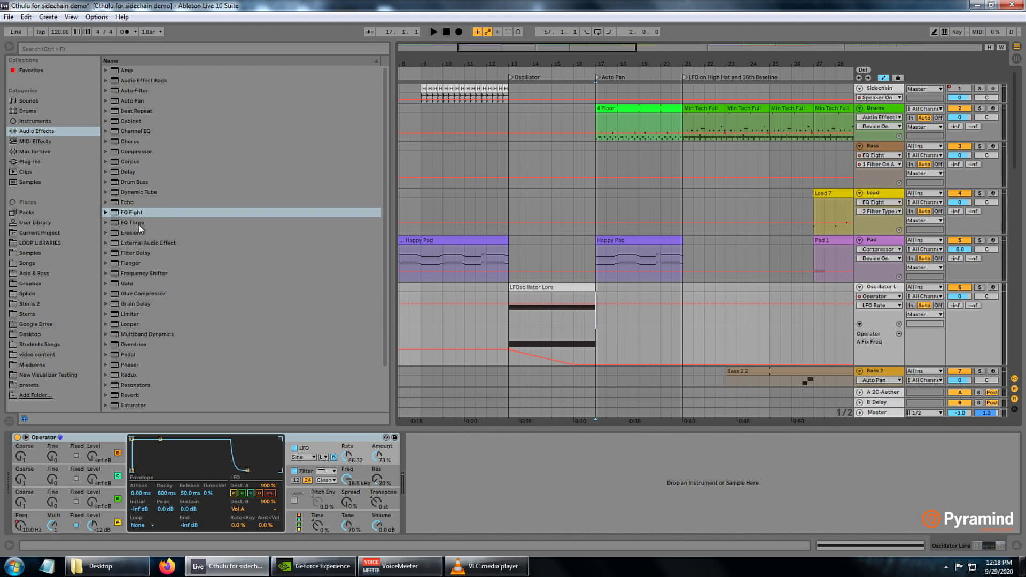
- Insert an Auto Pan on the Pad track directly after its Compressor
drag(124, 100, 327, 150)
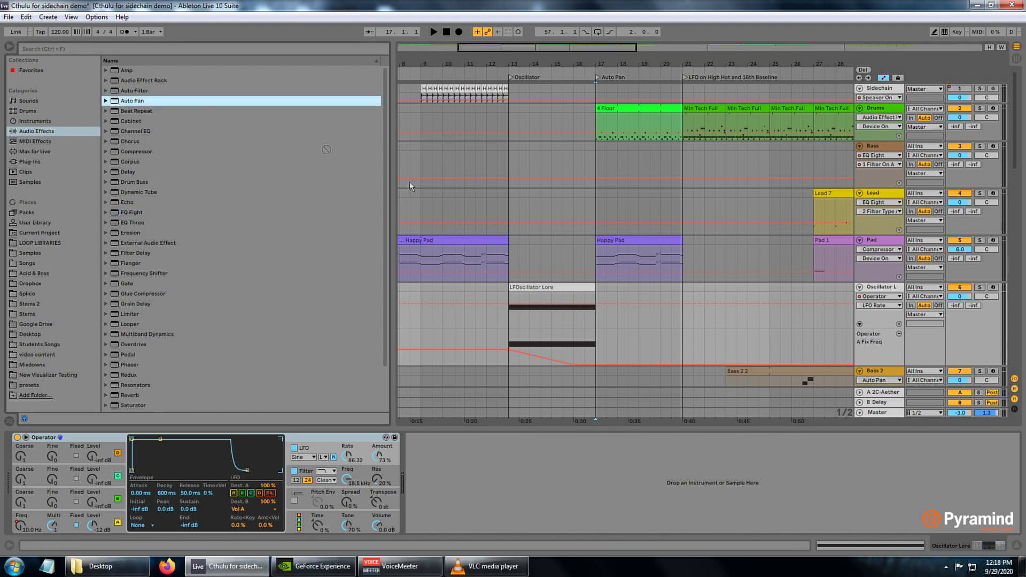
drag(794, 285, 310, 460)
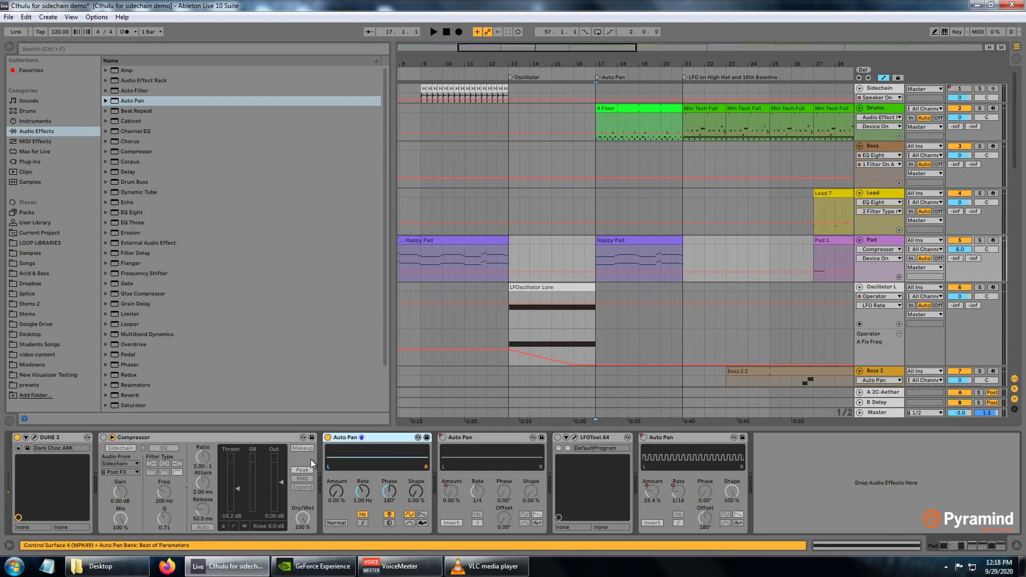
click(599, 278)
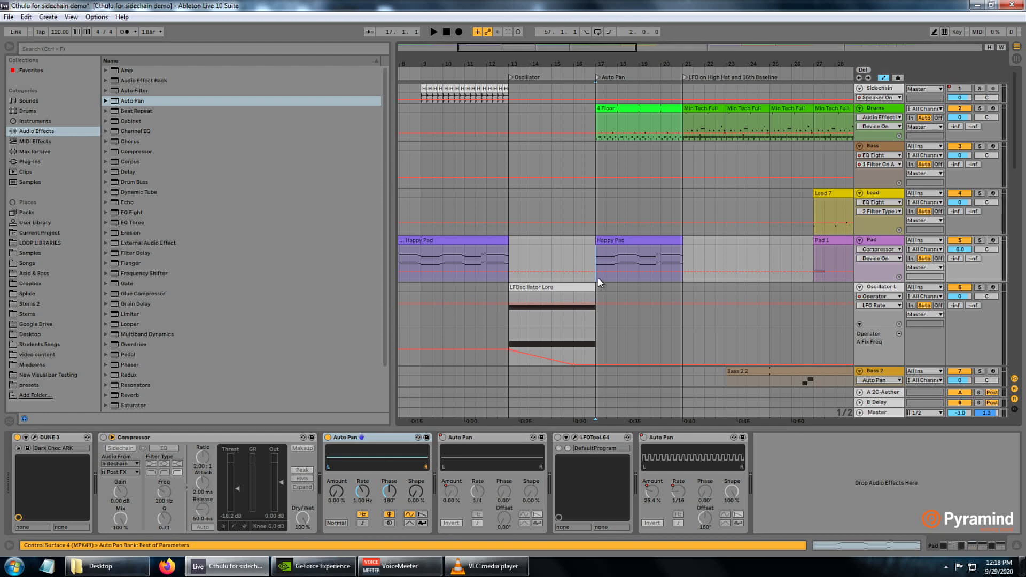
- Play the Happy Pad clip from bar 17 and set the new Auto Pan's amount to 100%
drag(631, 64, 547, 64)
key(space)
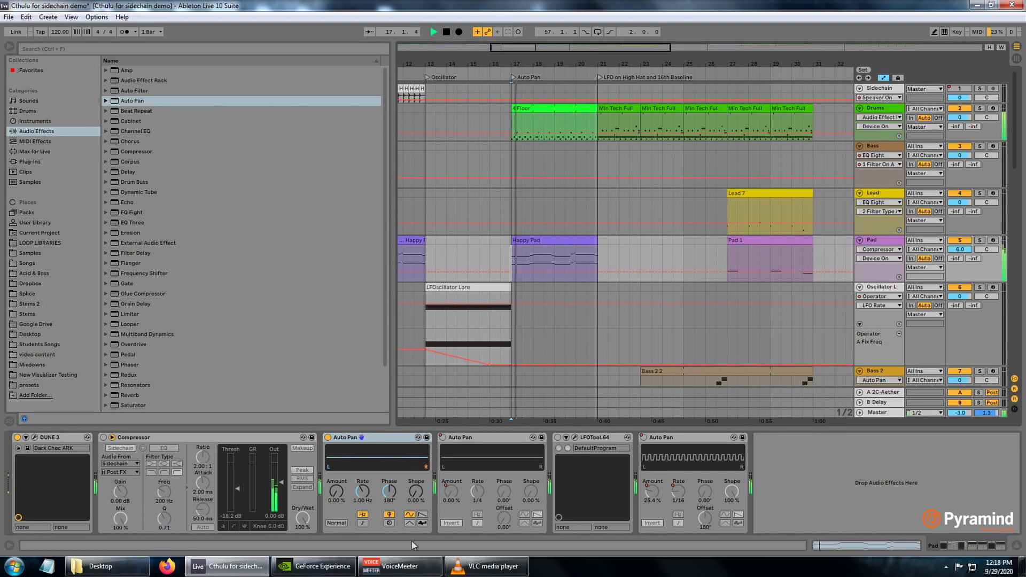
drag(337, 492, 338, 396)
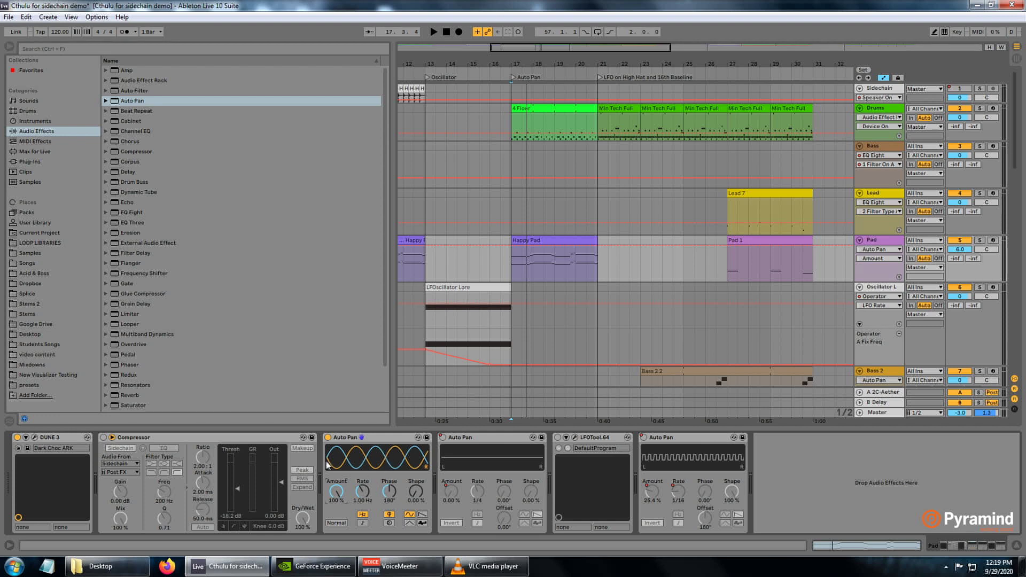
- Glance at the Session View mixer, return to the arrangement, and set the Auto Pan's phase to 0° while playing the Happy Pad clip
key(Tab)
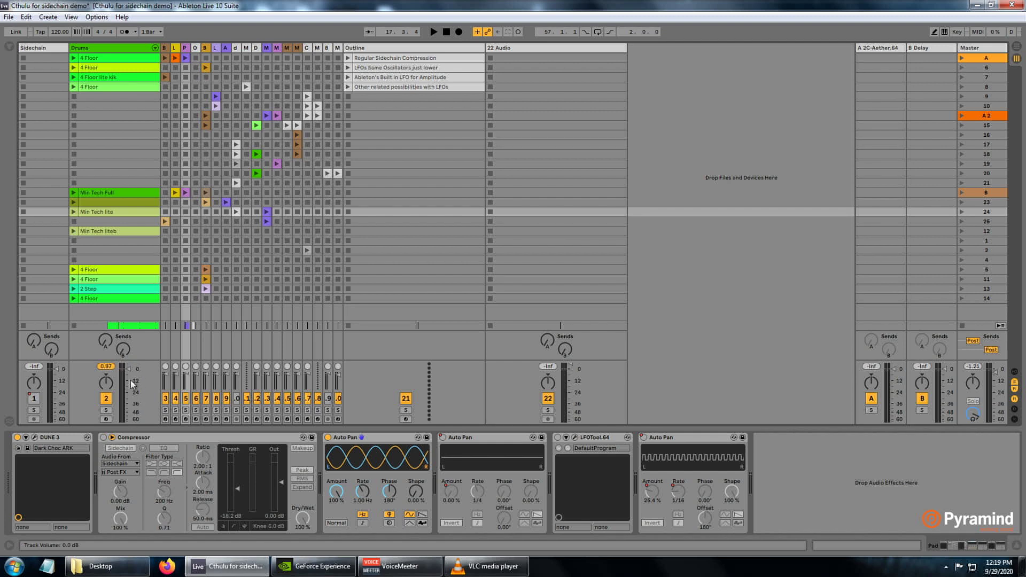
key(Tab)
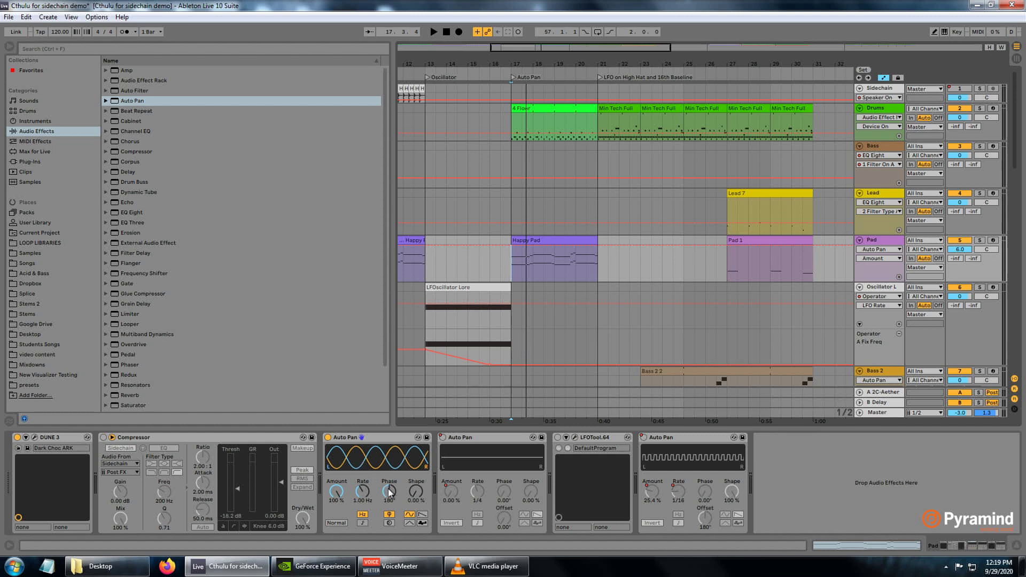
key(space)
drag(389, 493, 389, 513)
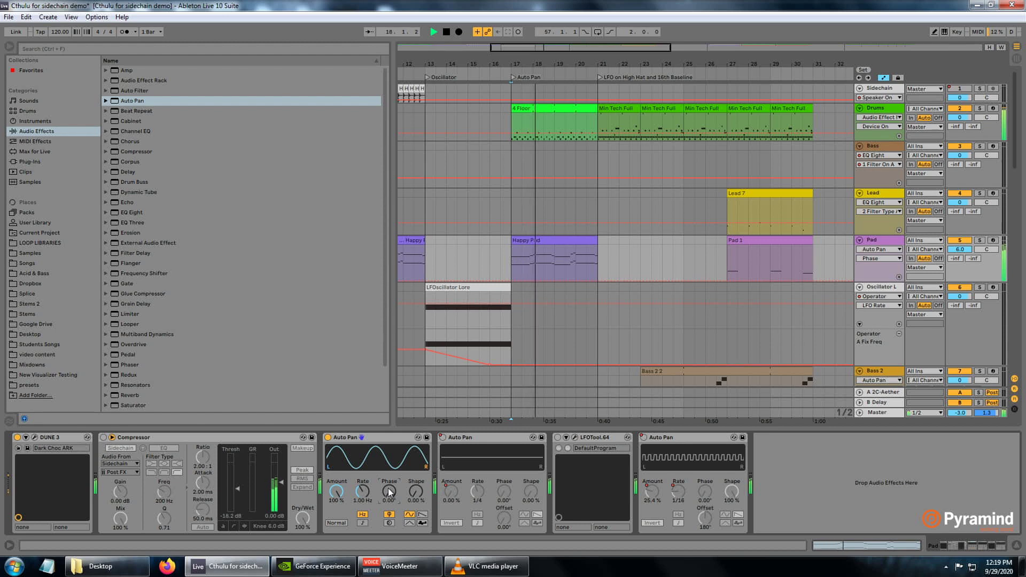
key(space)
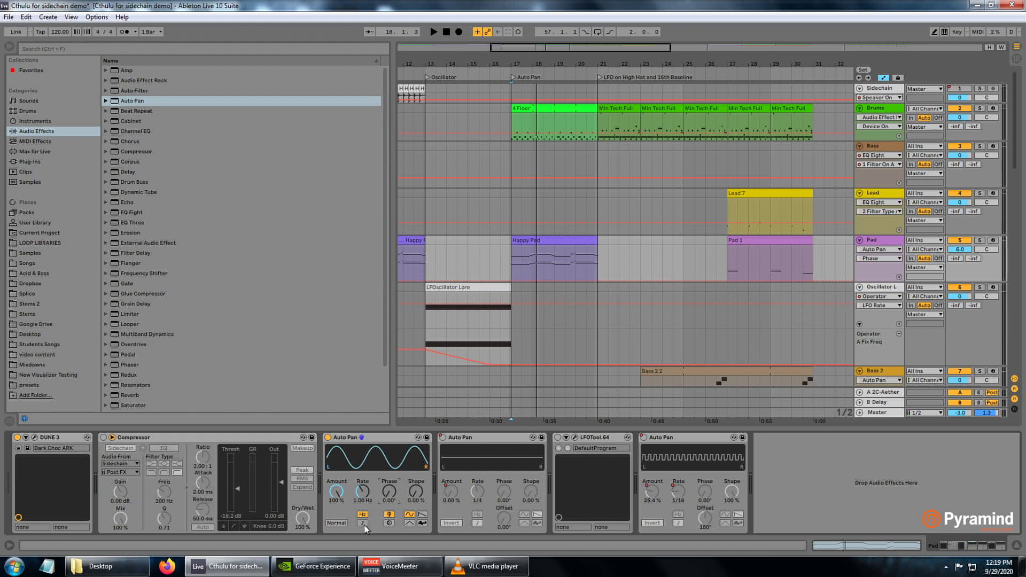
- Sync the Pad's Auto Pan to the tempo at a 1/4 rate and choose the sawtooth waveform
click(363, 523)
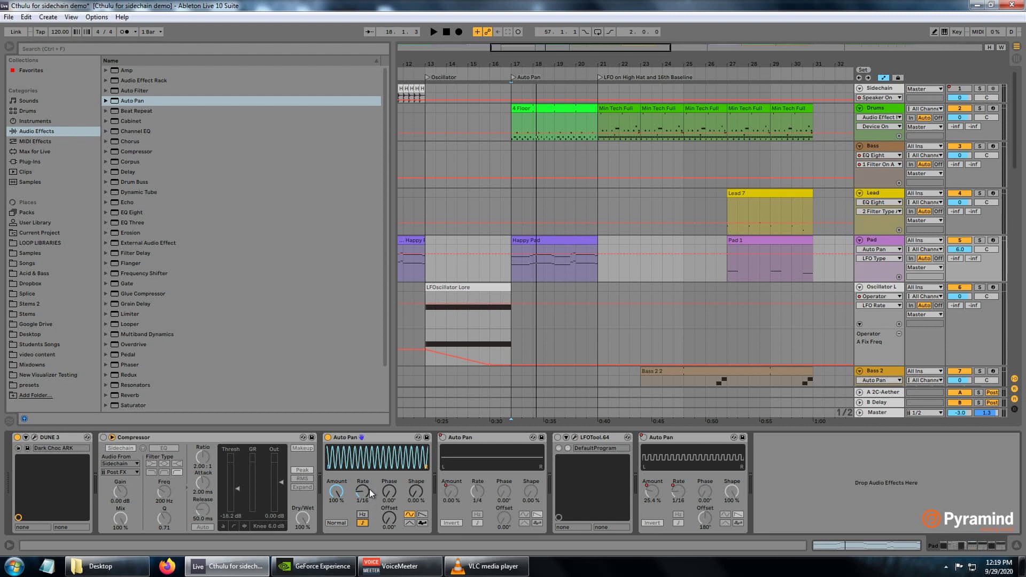
drag(362, 496, 363, 481)
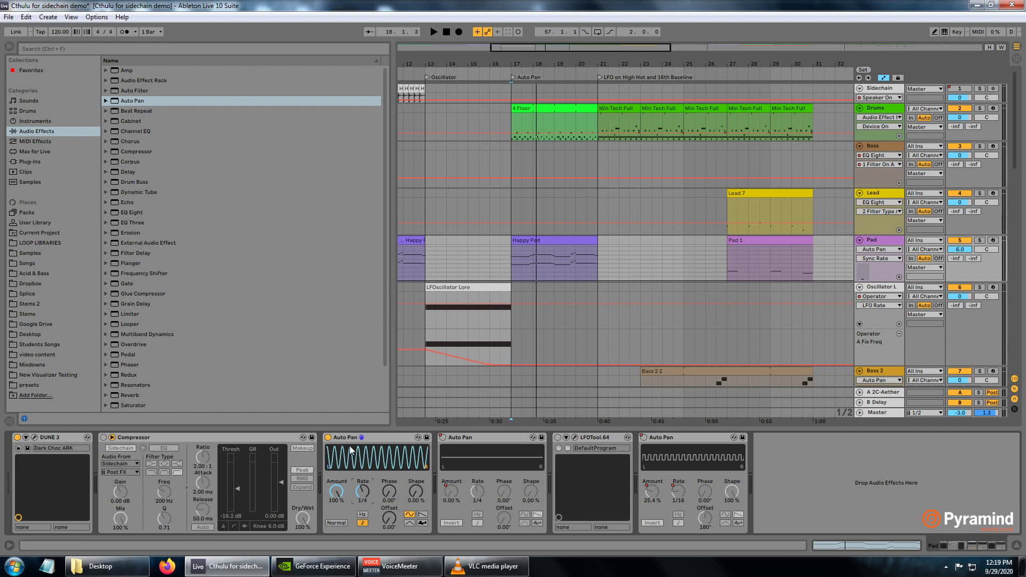
click(422, 515)
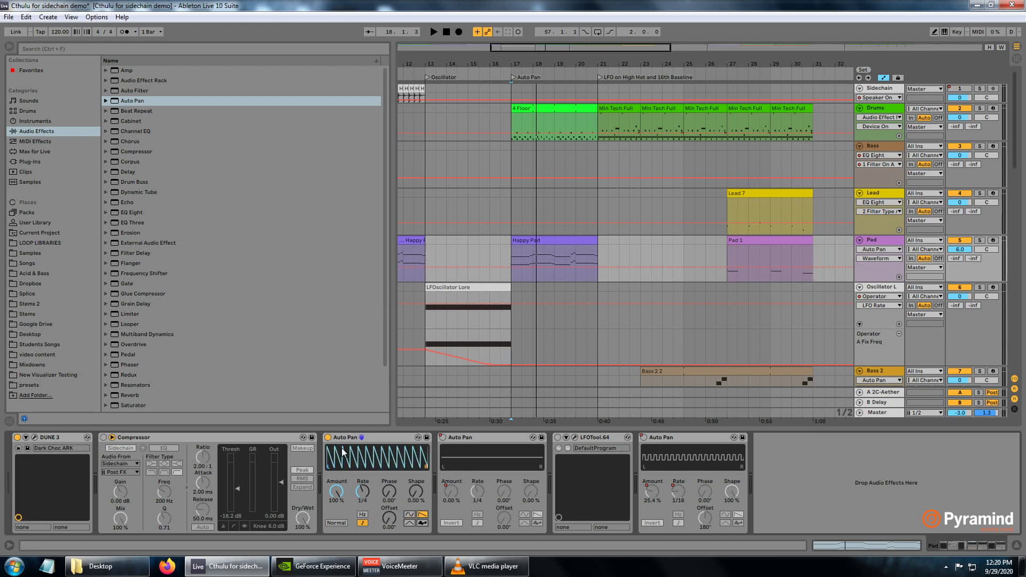
- Audition the Happy Pad clip from bar 17 with the sawtooth Auto Pan
click(510, 250)
key(space)
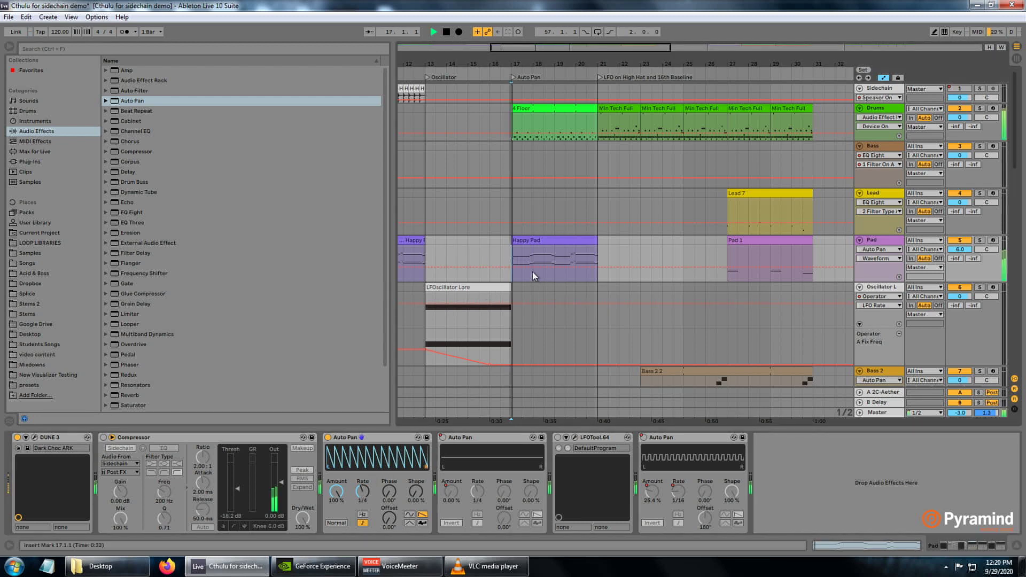
key(space)
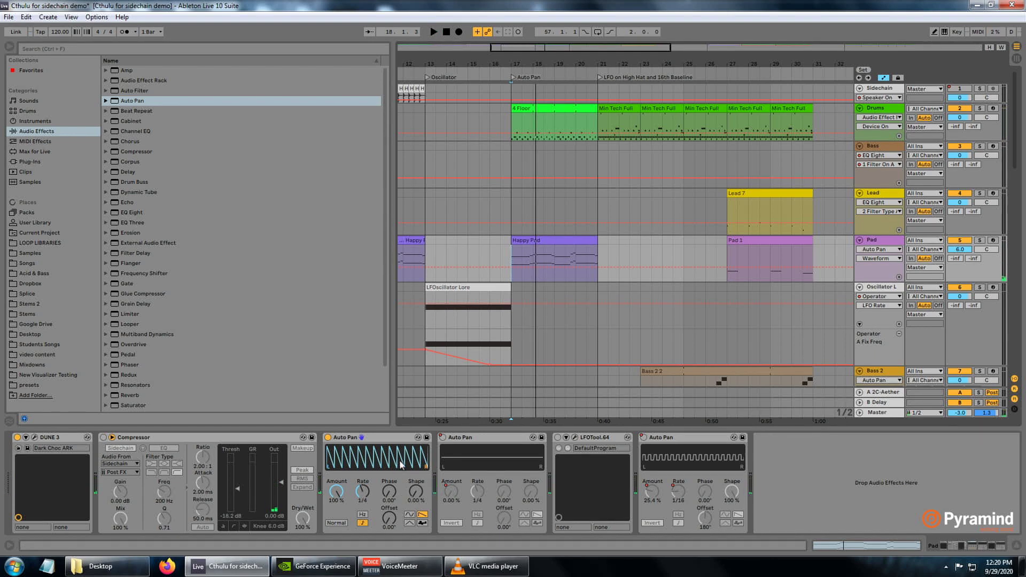
- Invert the Pad's Auto Pan waveform and audition the rest of the Happy Pad clip
click(336, 523)
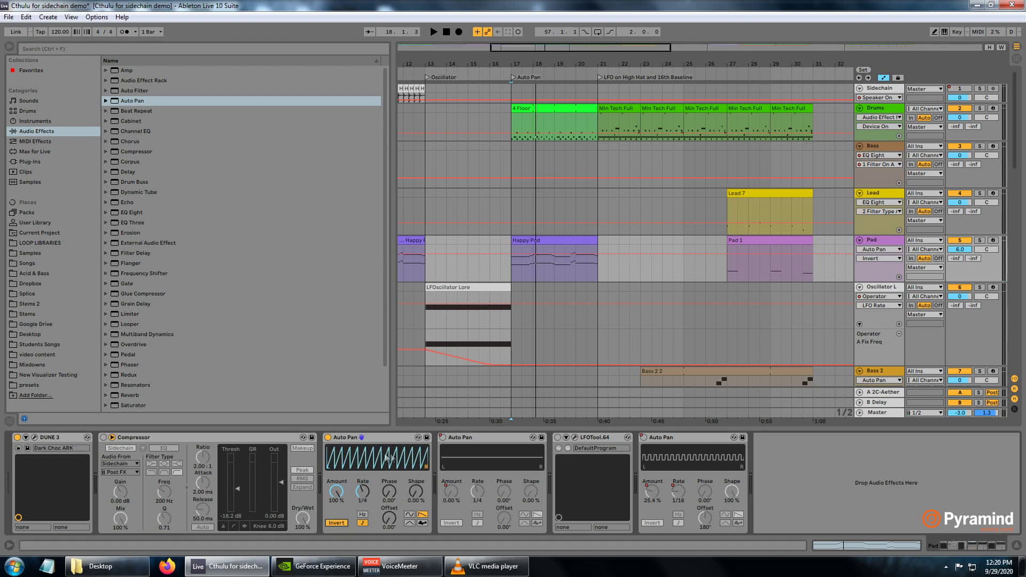
key(space)
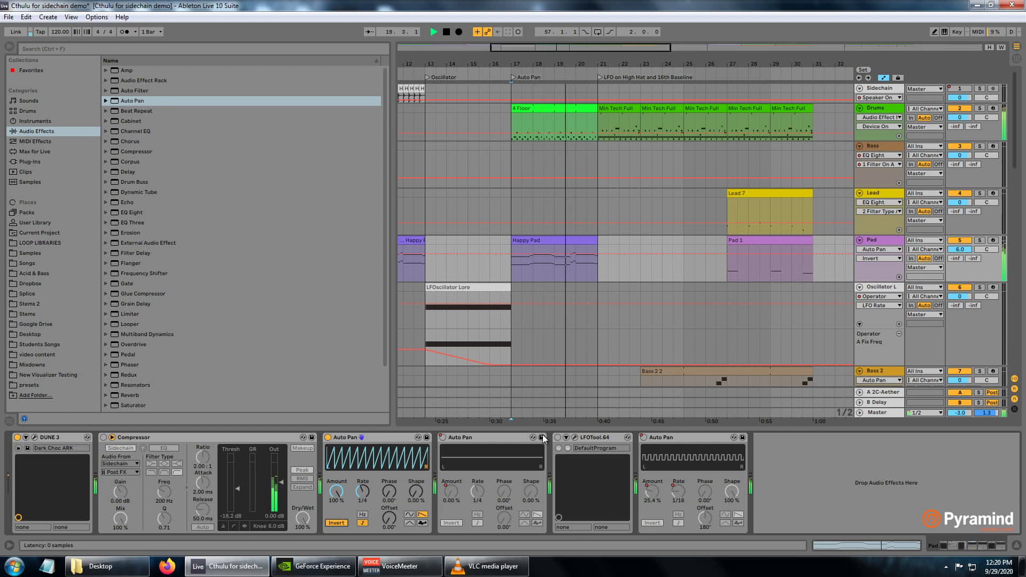
key(space)
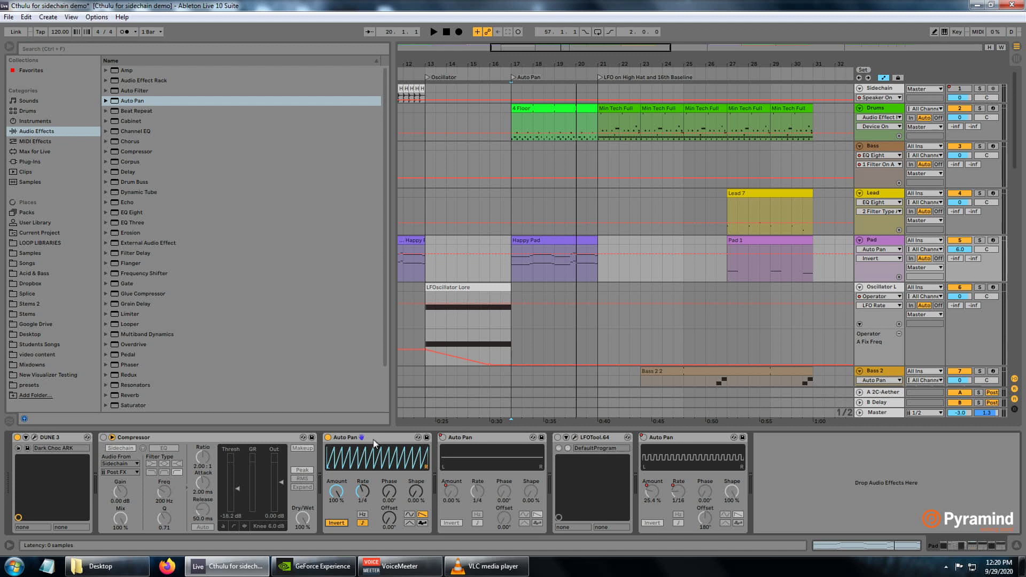
- Show the Drums track's Hihat Closed 808 devices and play the Min Tech Full clip from bar 21 with the hi-hat's effect rack off
drag(429, 58, 545, 62)
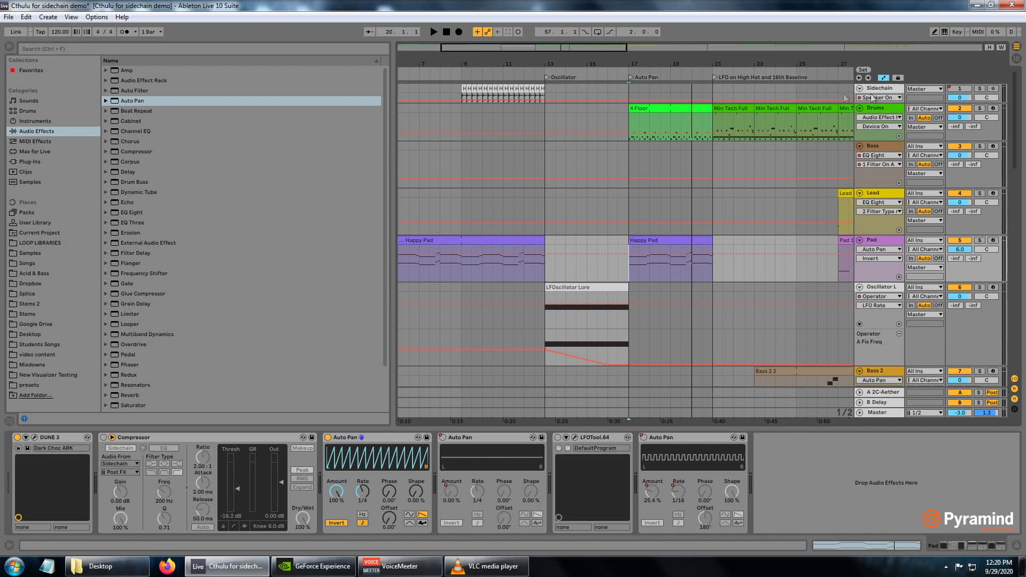
drag(615, 66, 505, 64)
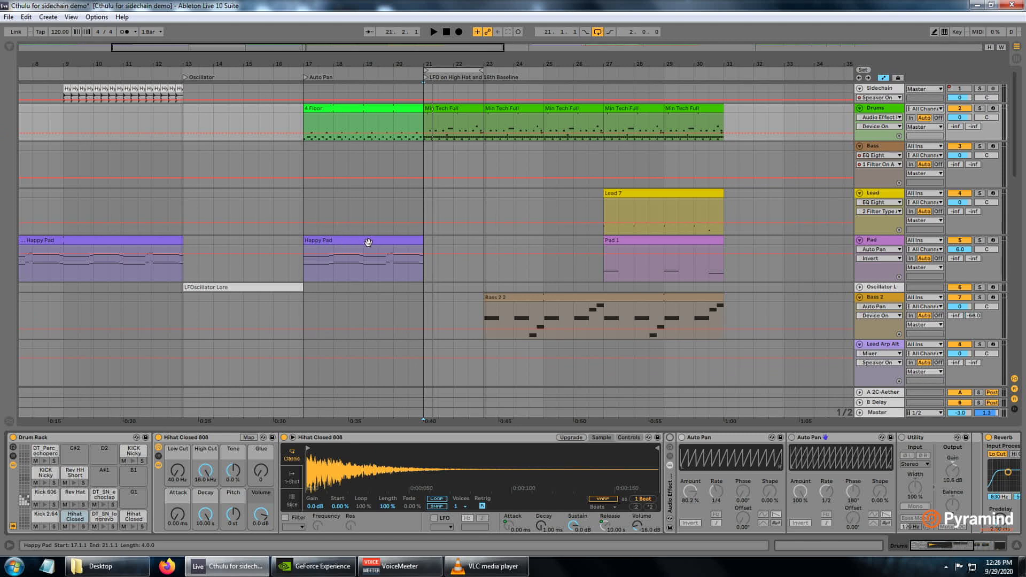
click(425, 149)
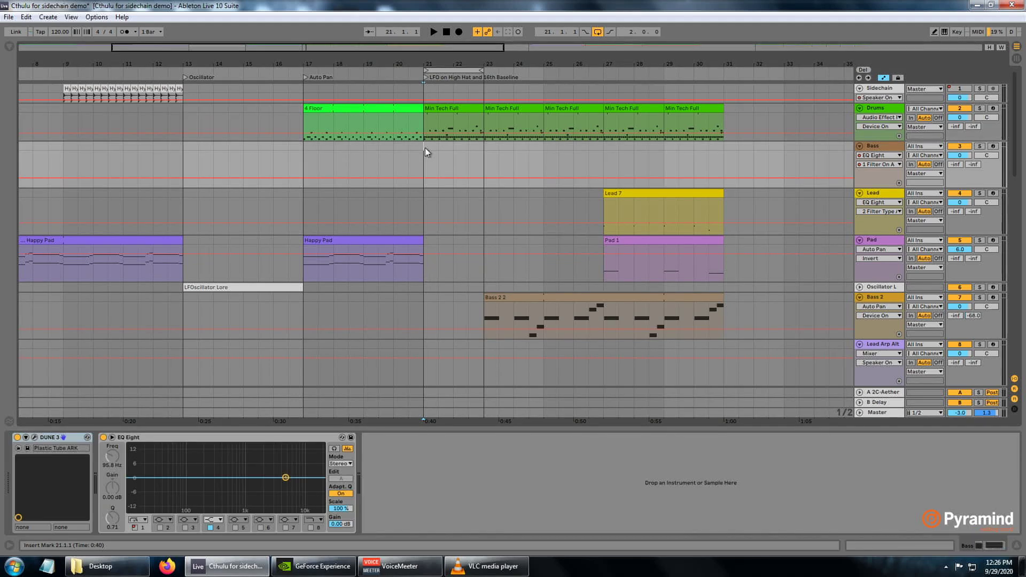
click(883, 111)
click(456, 109)
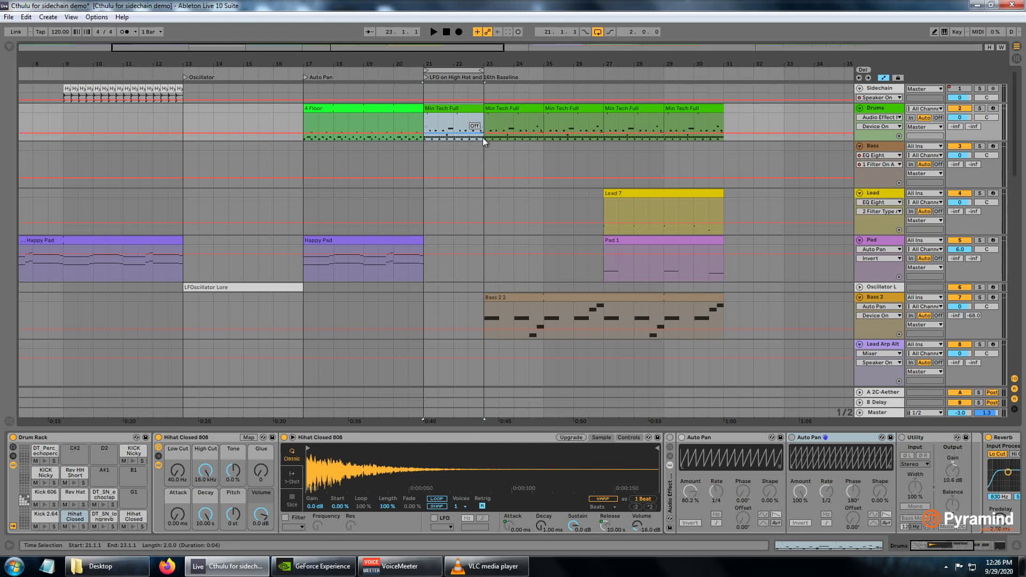
click(431, 123)
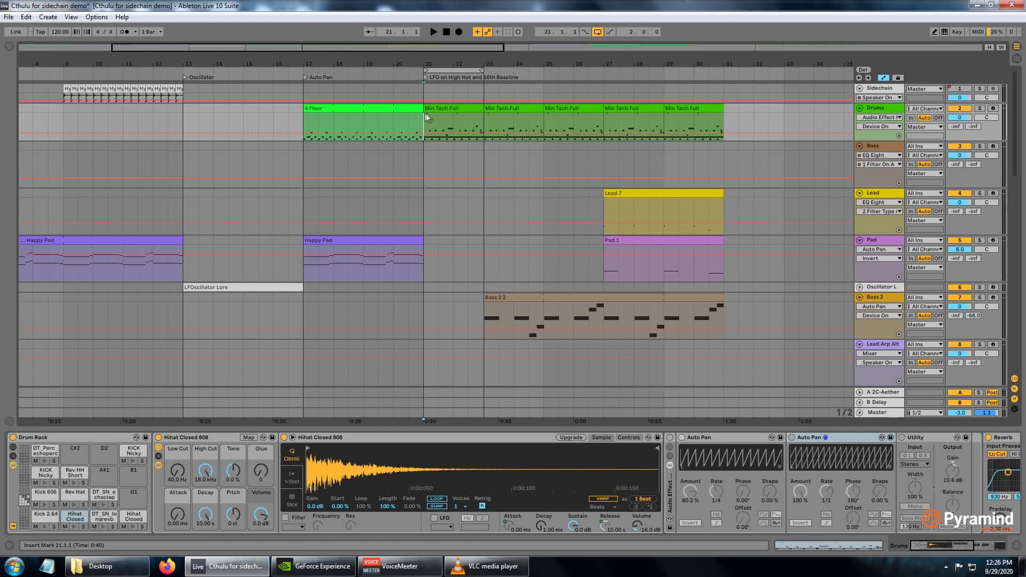
key(space)
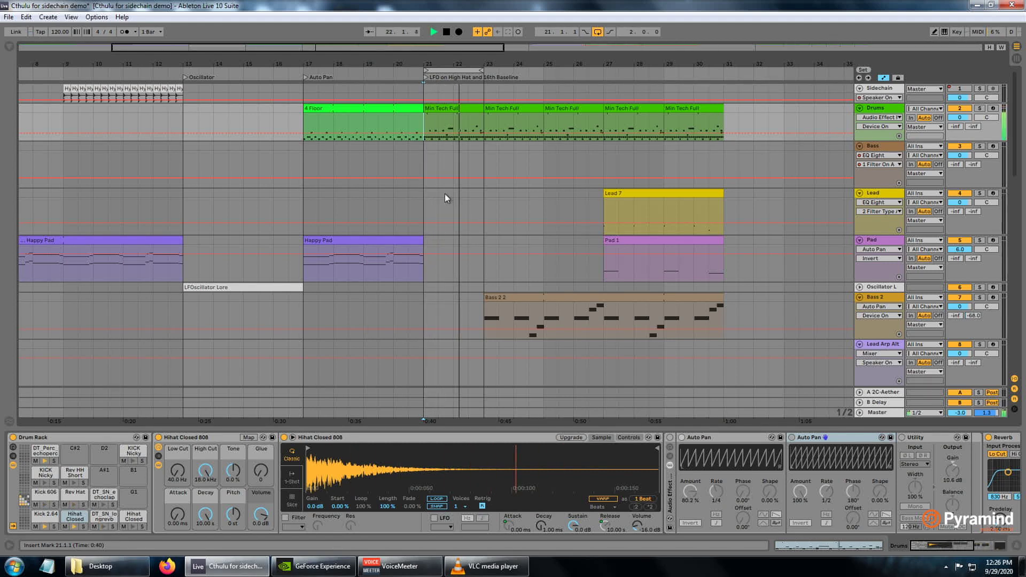
key(space)
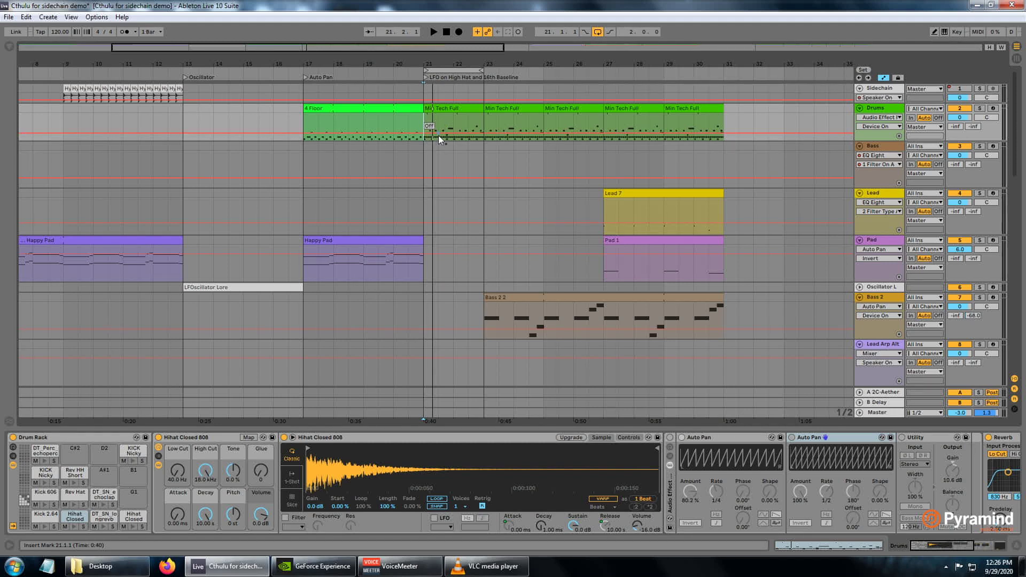
- Turn on the Hihat Closed 808's Audio Effect Rack and its Utility device during a drum audition
key(space)
click(670, 438)
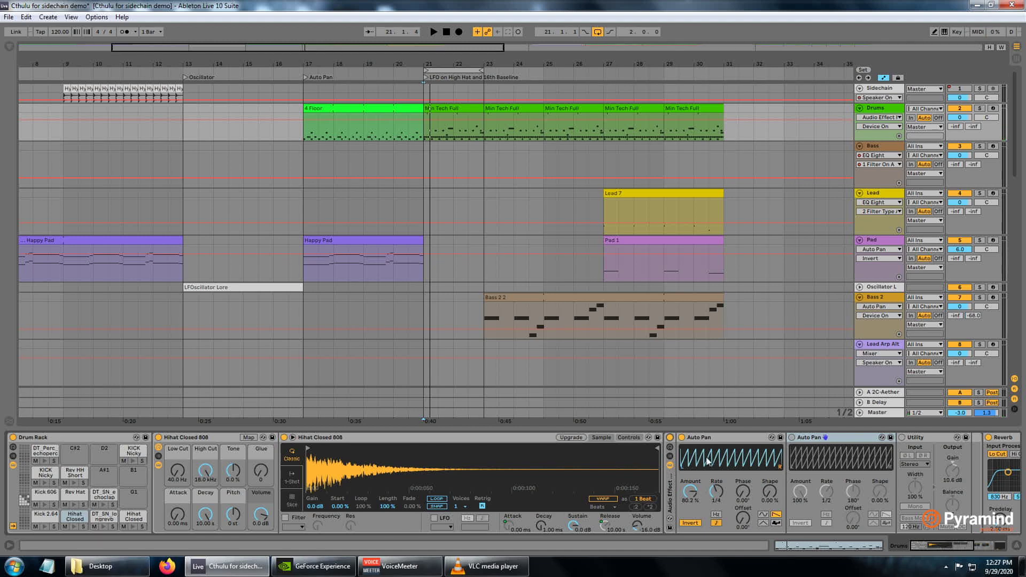
click(901, 437)
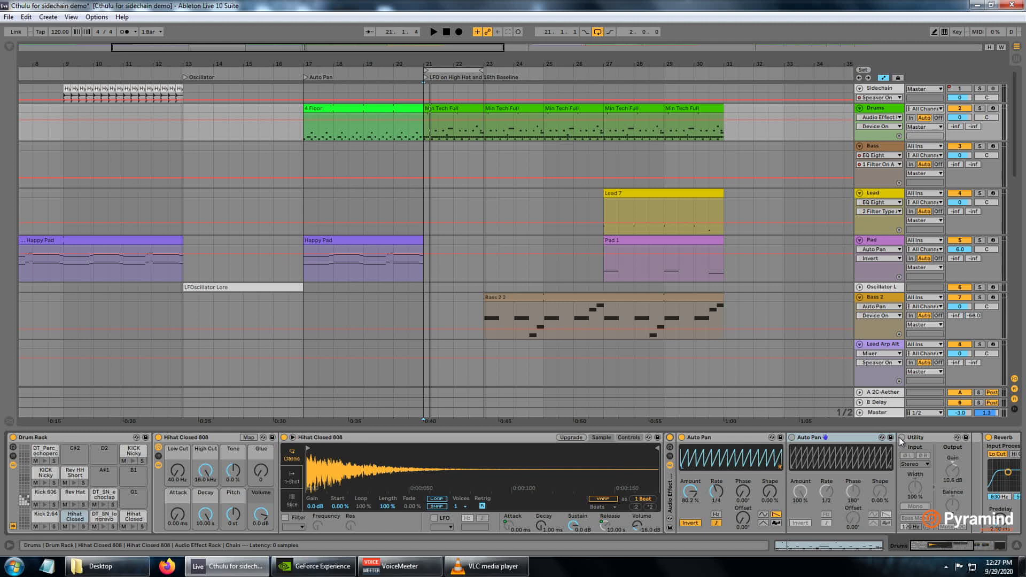
- Compare the drums from bar 21 with the hi-hat's Audio Effect Rack bypassed and enabled
click(670, 438)
key(space)
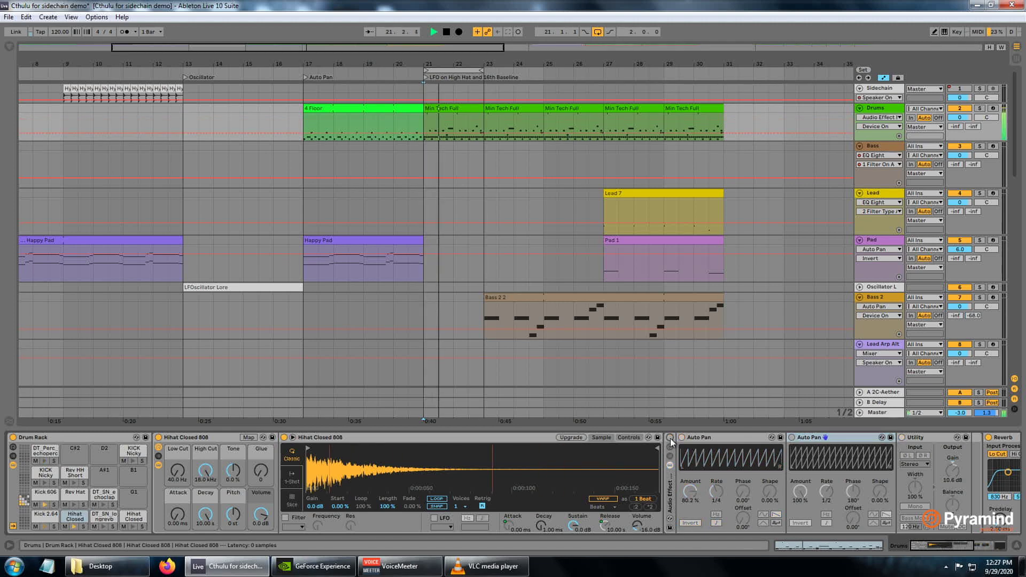
click(670, 438)
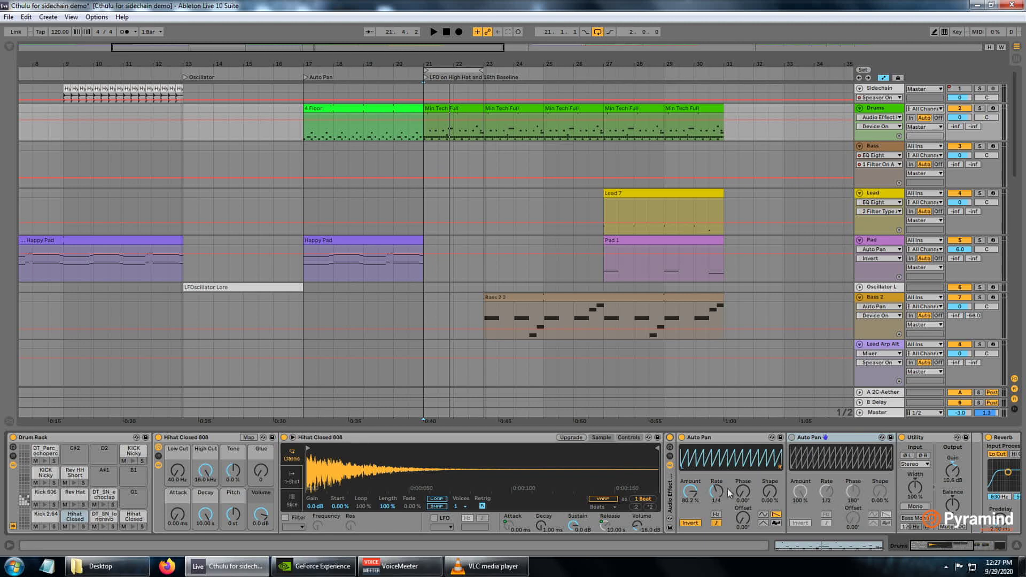
- Turn on the second Auto Pan in the hi-hat's effect rack and audition the drums from bar 21
click(791, 437)
key(space)
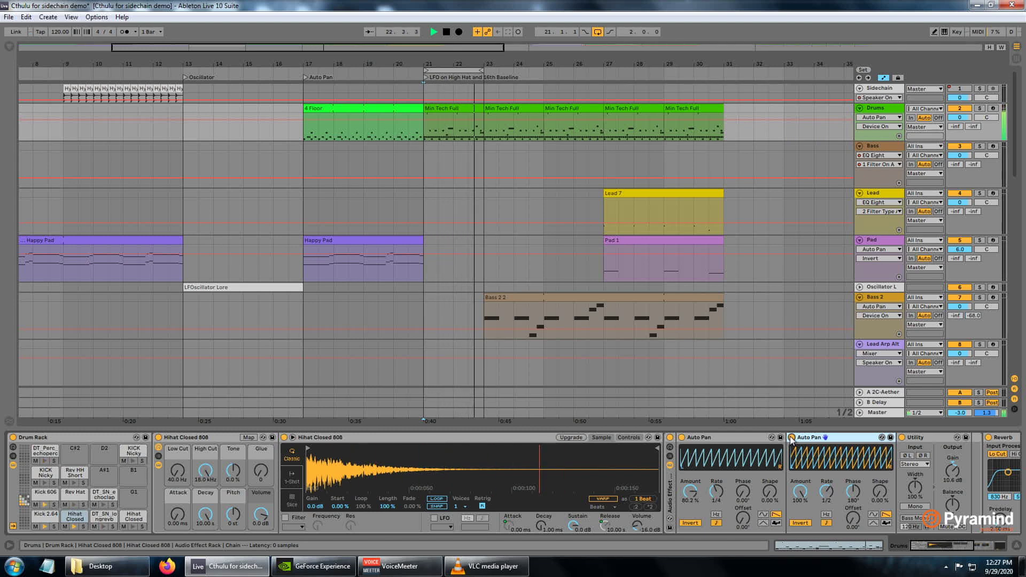
key(space)
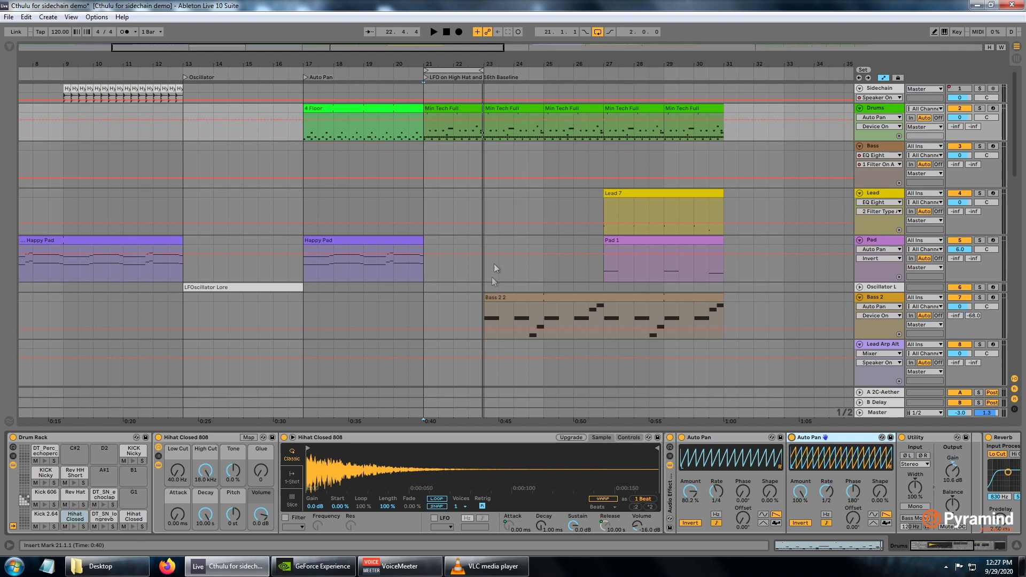
- Turn off the Bass 2 track's Audio Effect Rack and play the Bass 2 2 clip with the drums from bar 23
click(485, 312)
click(883, 107)
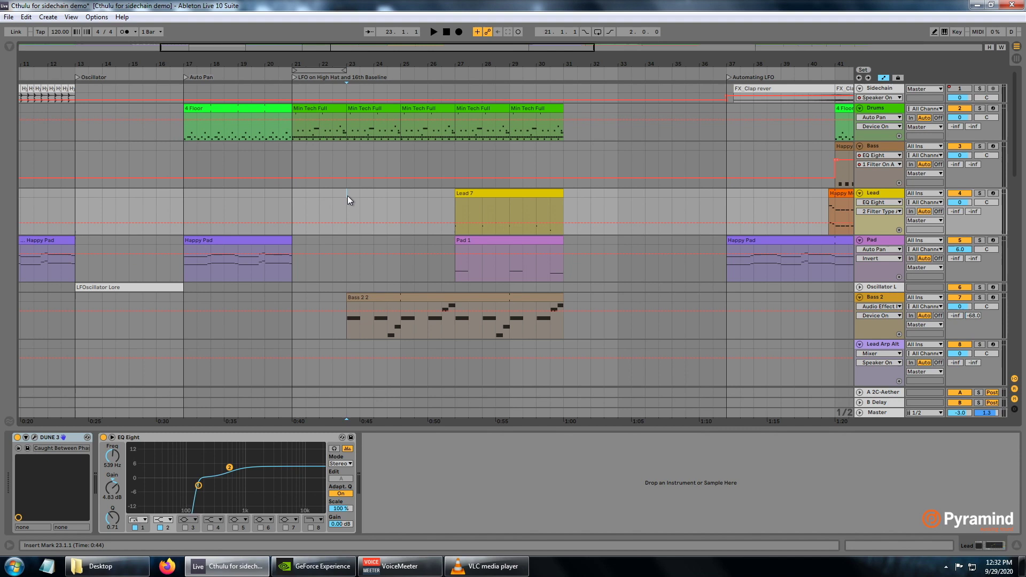
click(350, 324)
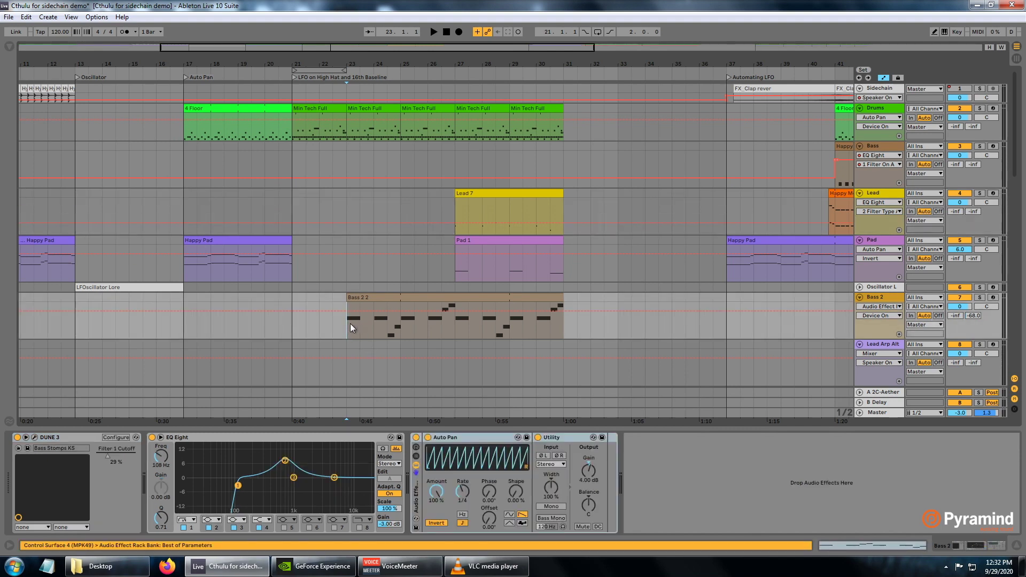
click(416, 437)
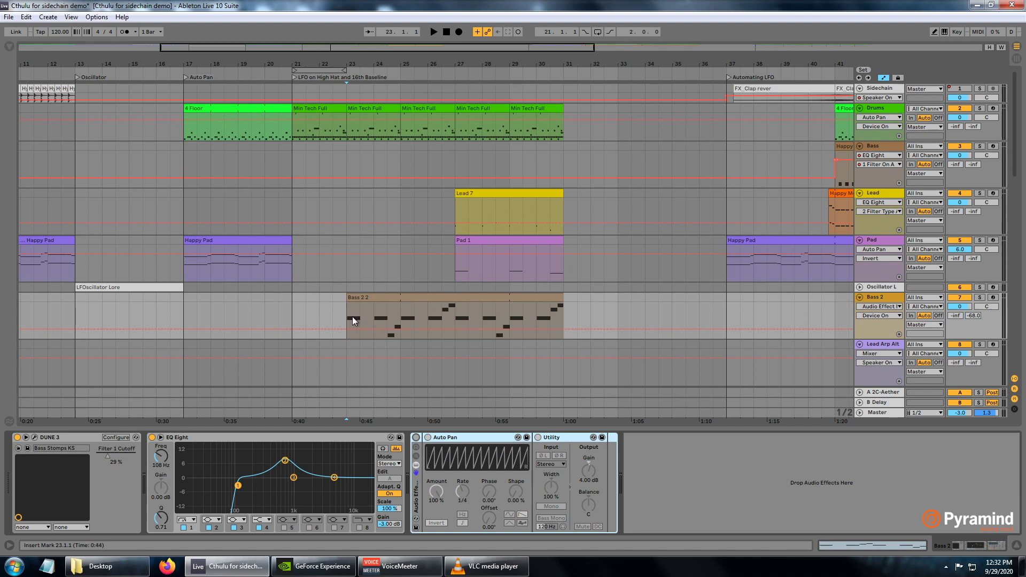
key(space)
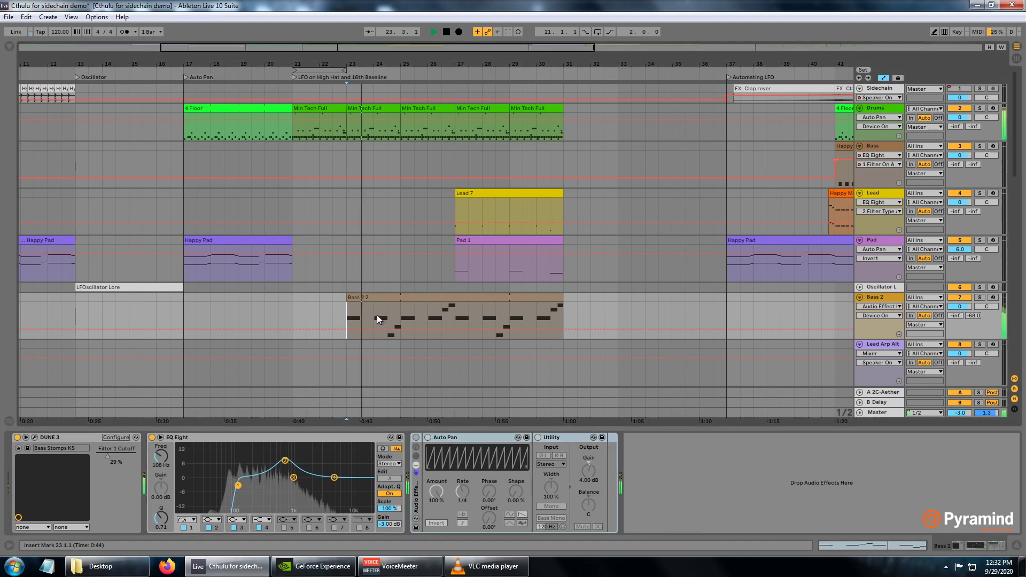
key(space)
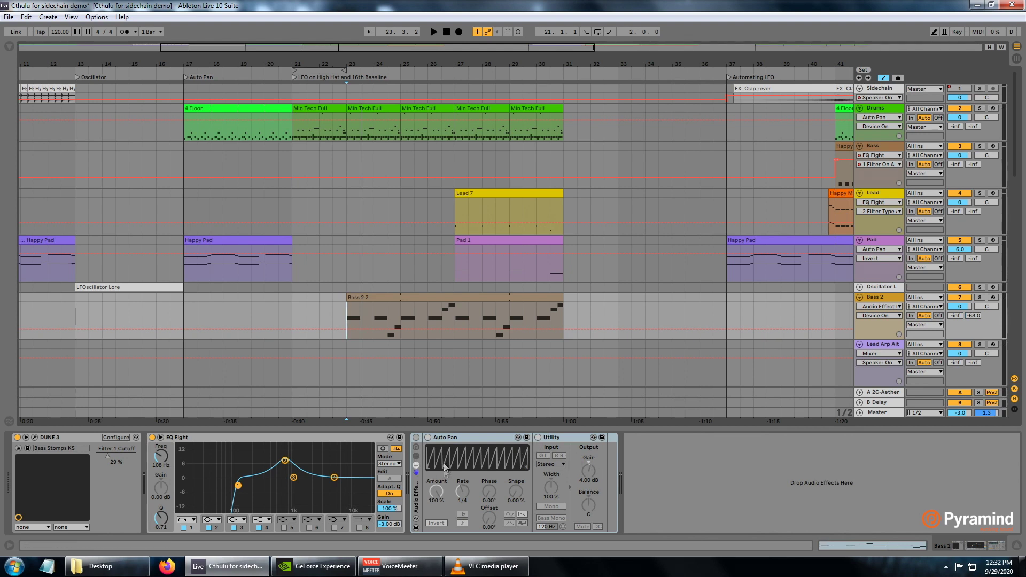
- Turn on the Bass 2 track's Audio Effect Rack while the drums and bass play, and set the playback start to bar 27
key(space)
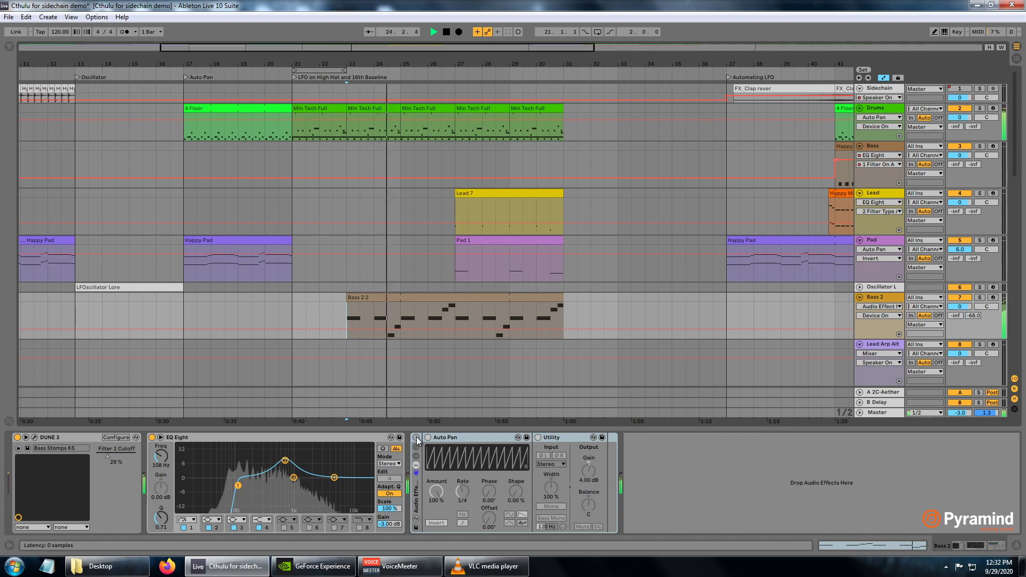
click(416, 438)
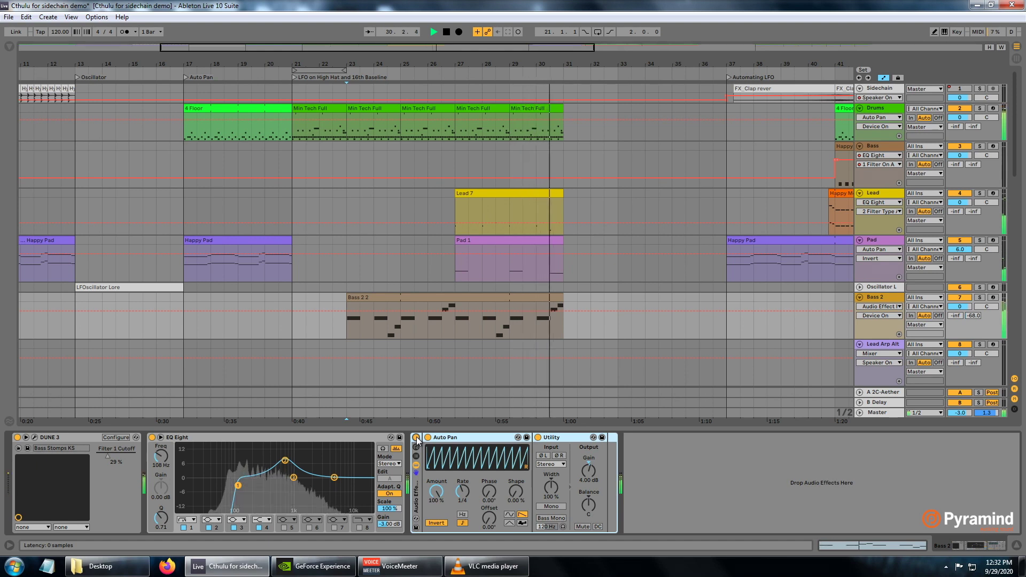
key(space)
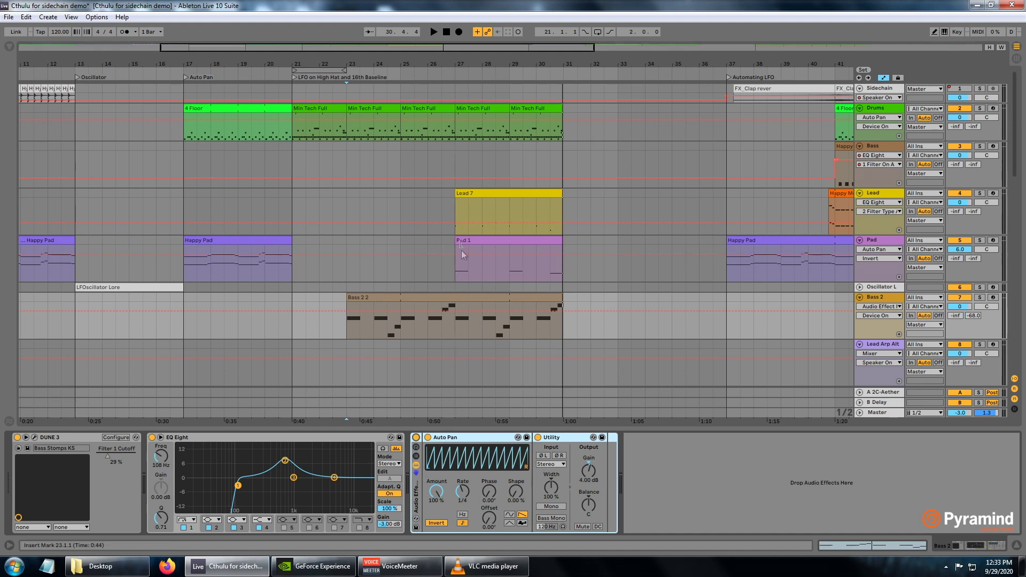
click(458, 213)
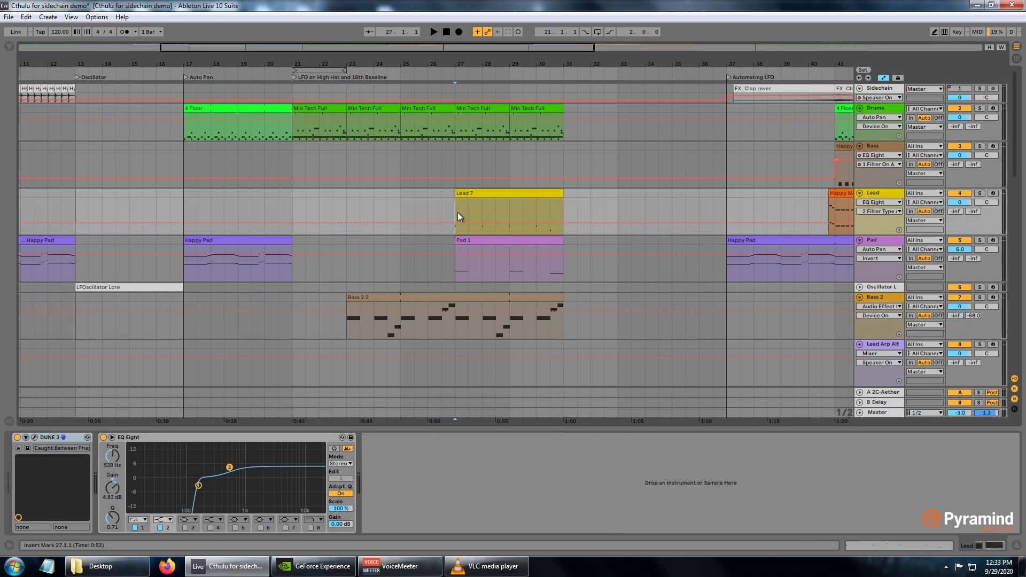
click(456, 322)
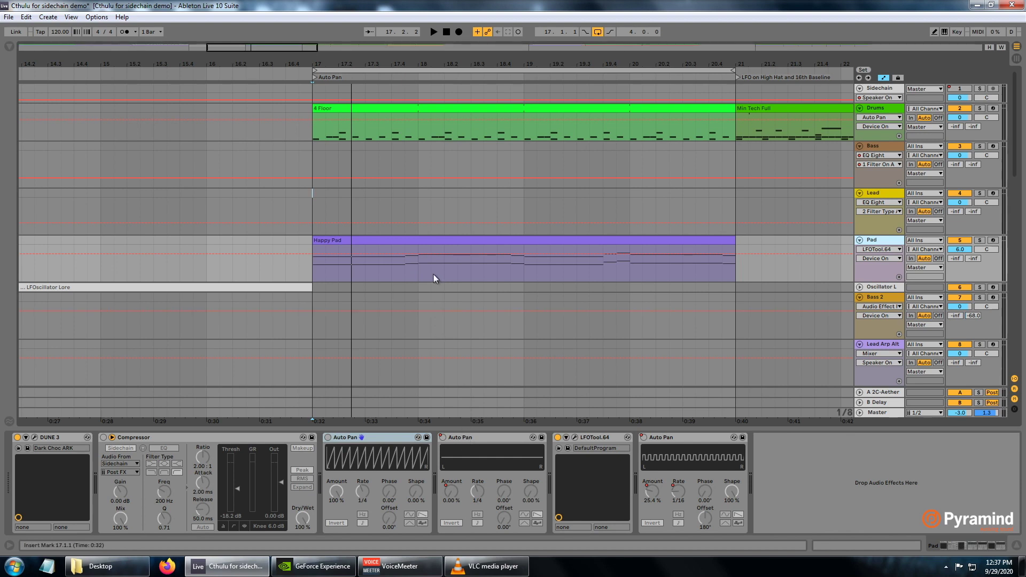
- Open the Pad track's LFOTool and lower its LFO curve's starting point to the bottom of the graph during playback
click(575, 438)
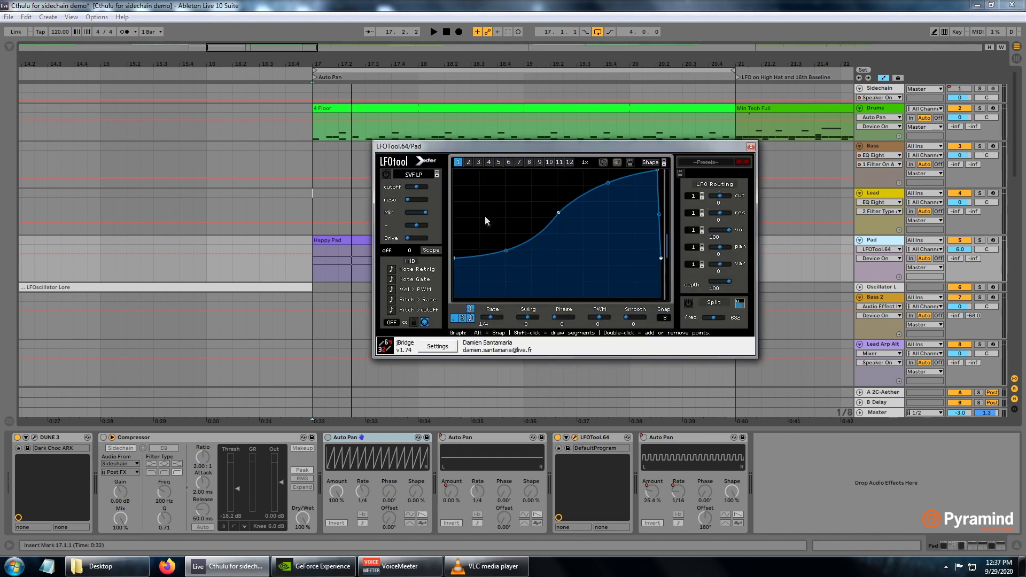
key(space)
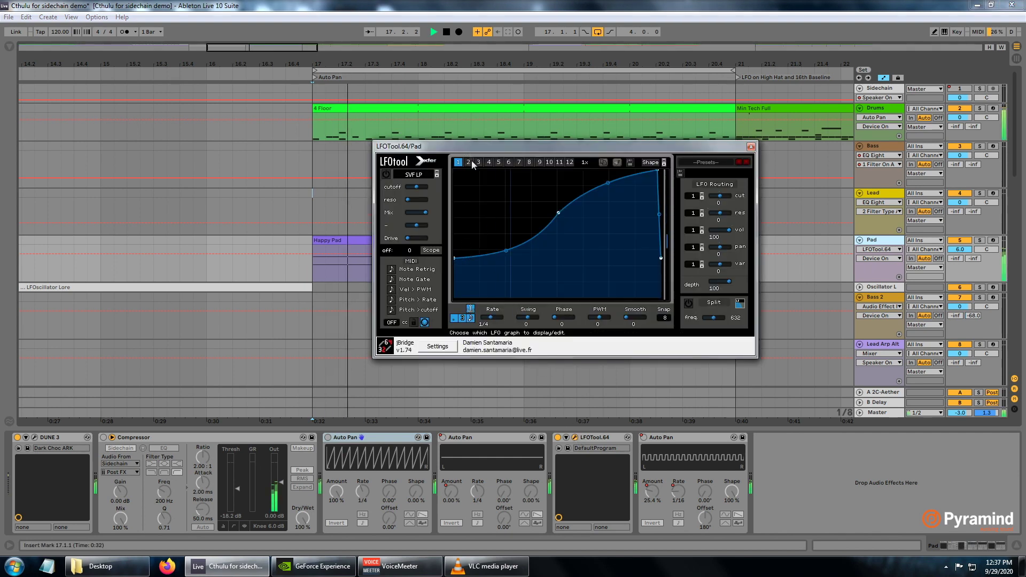
drag(455, 258, 465, 300)
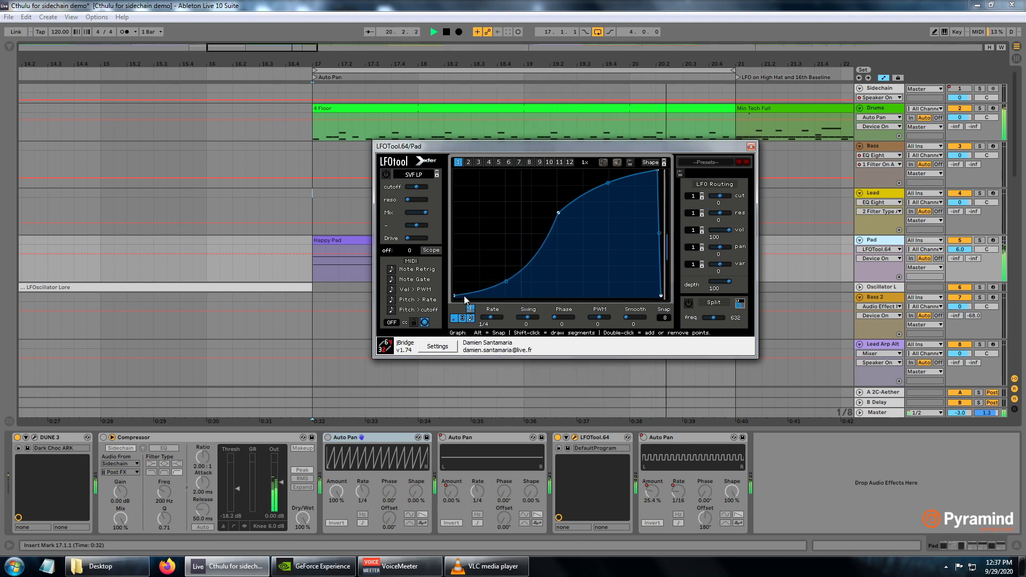
click(496, 3)
key(space)
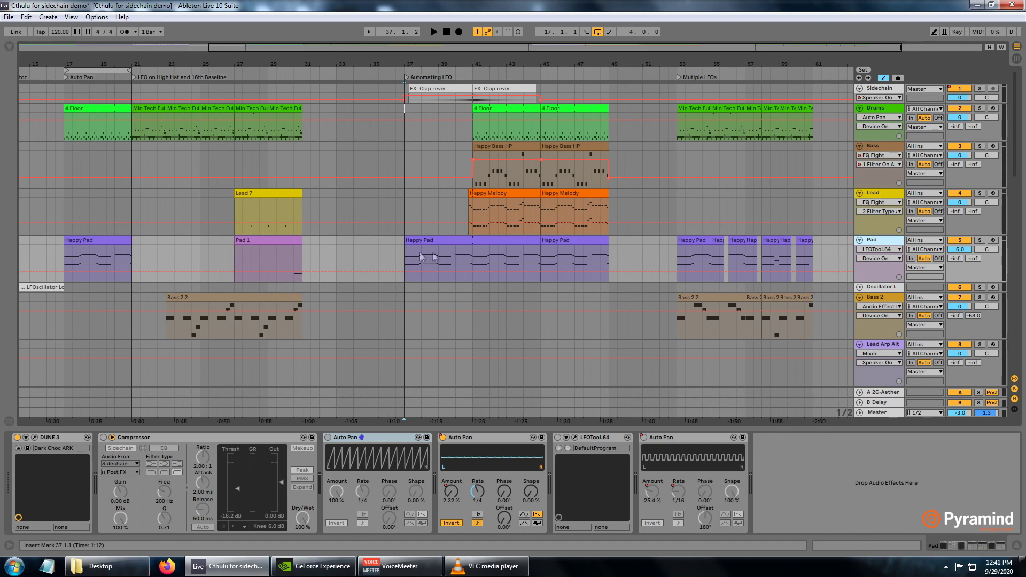
- Audition the Automating LFO section from bar 37, following the automated amount of the Pad track's second Auto Pan
click(404, 259)
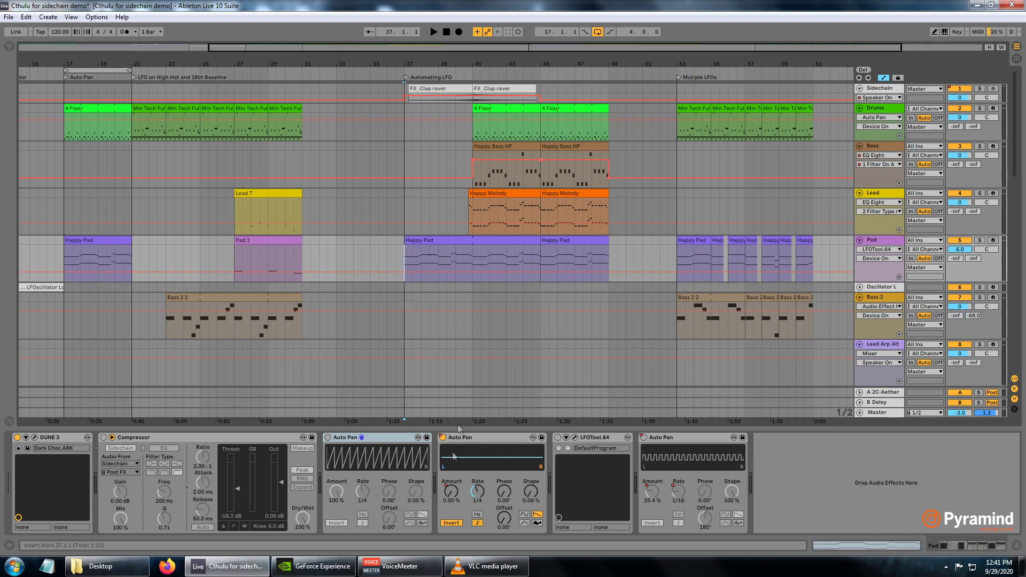
key(space)
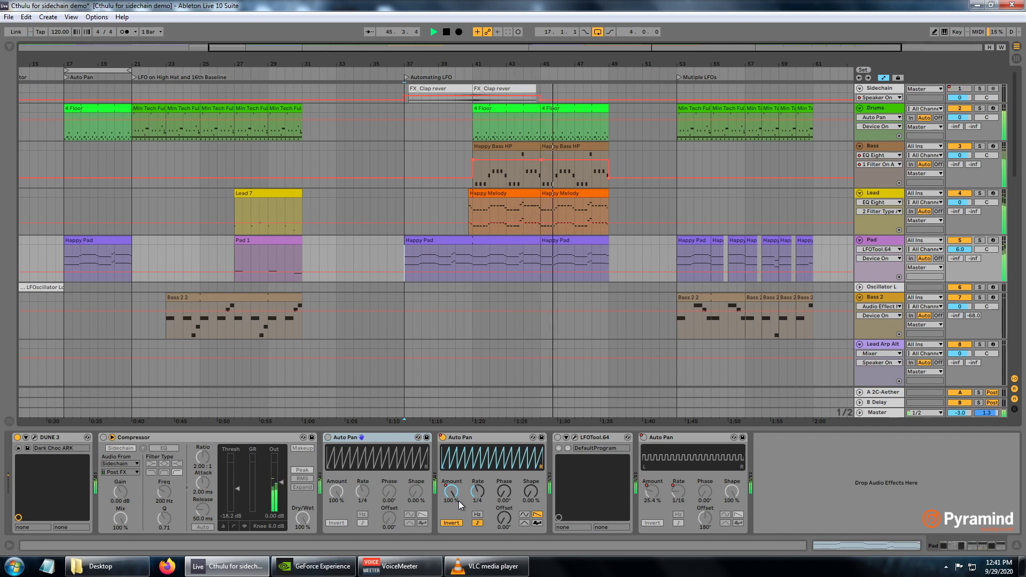
key(space)
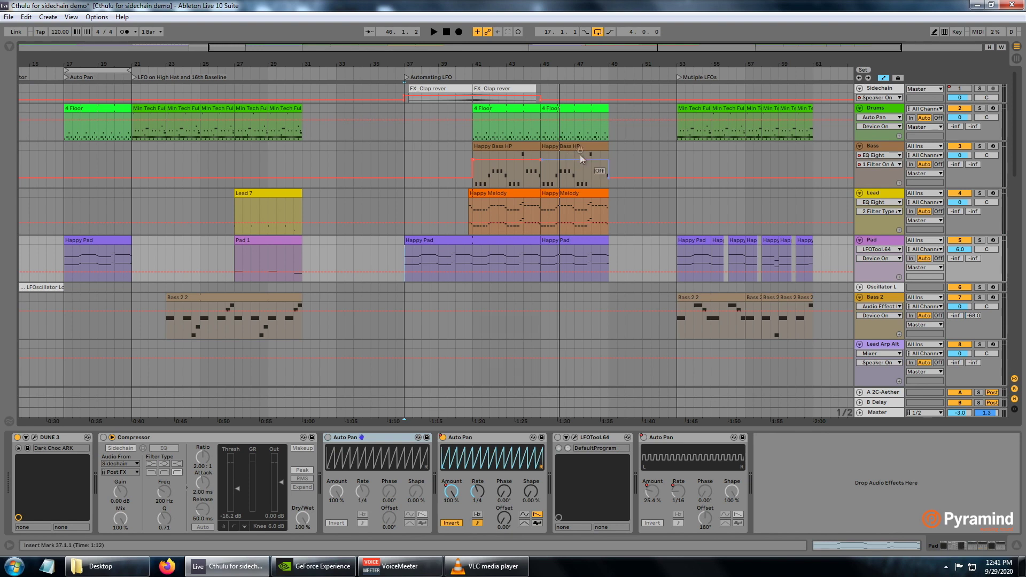
- Play the Multiple LFOs section from bar 53 and follow the Auto Pan amounts on the Pad track
drag(623, 59, 507, 61)
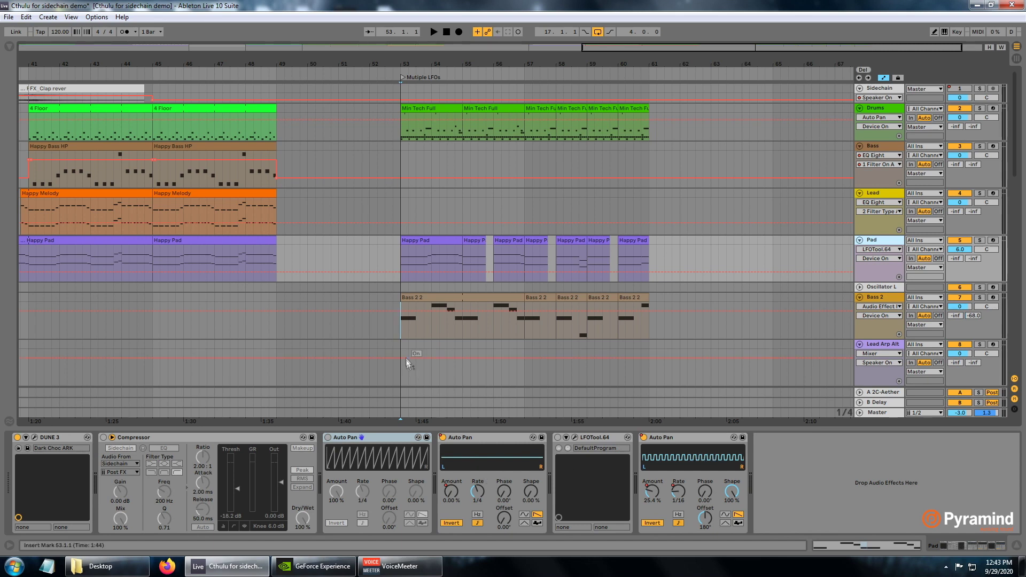
key(space)
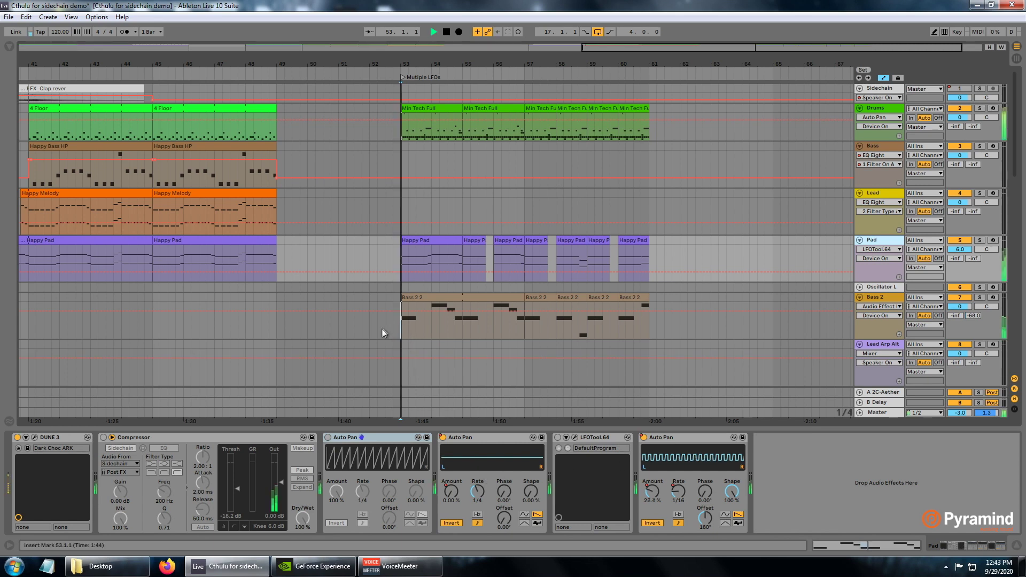
drag(455, 500, 455, 505)
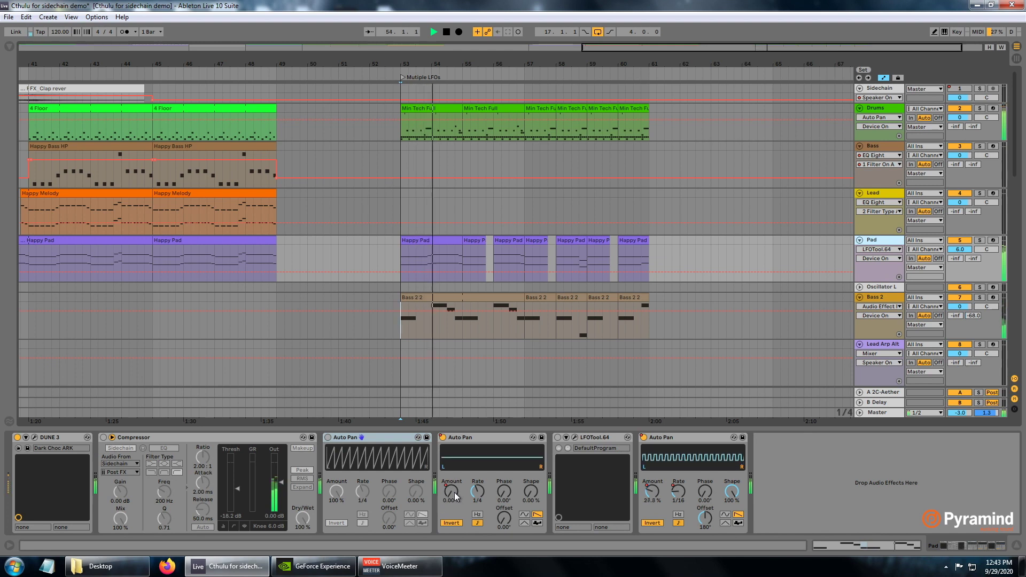